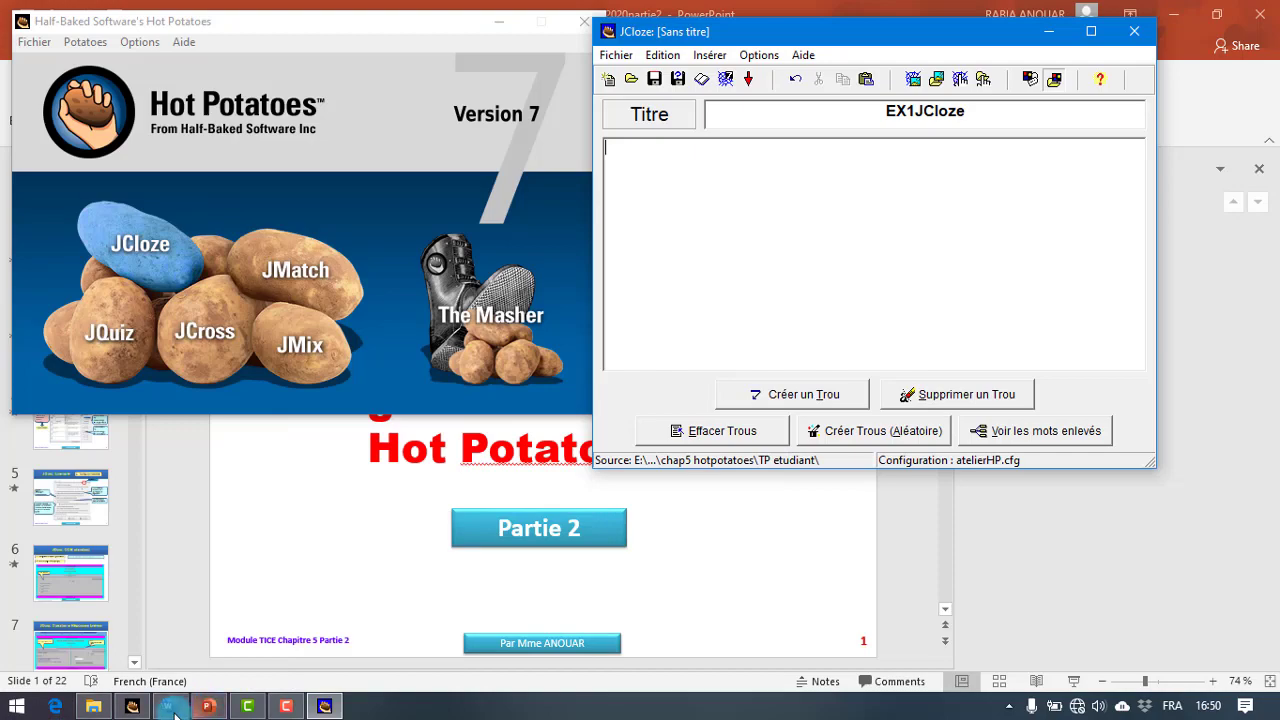
Switch to the Word document and copy the first paragraph of the exercise text, from "Ceci est un simple test" to "être acceptées."
left_click(169, 706)
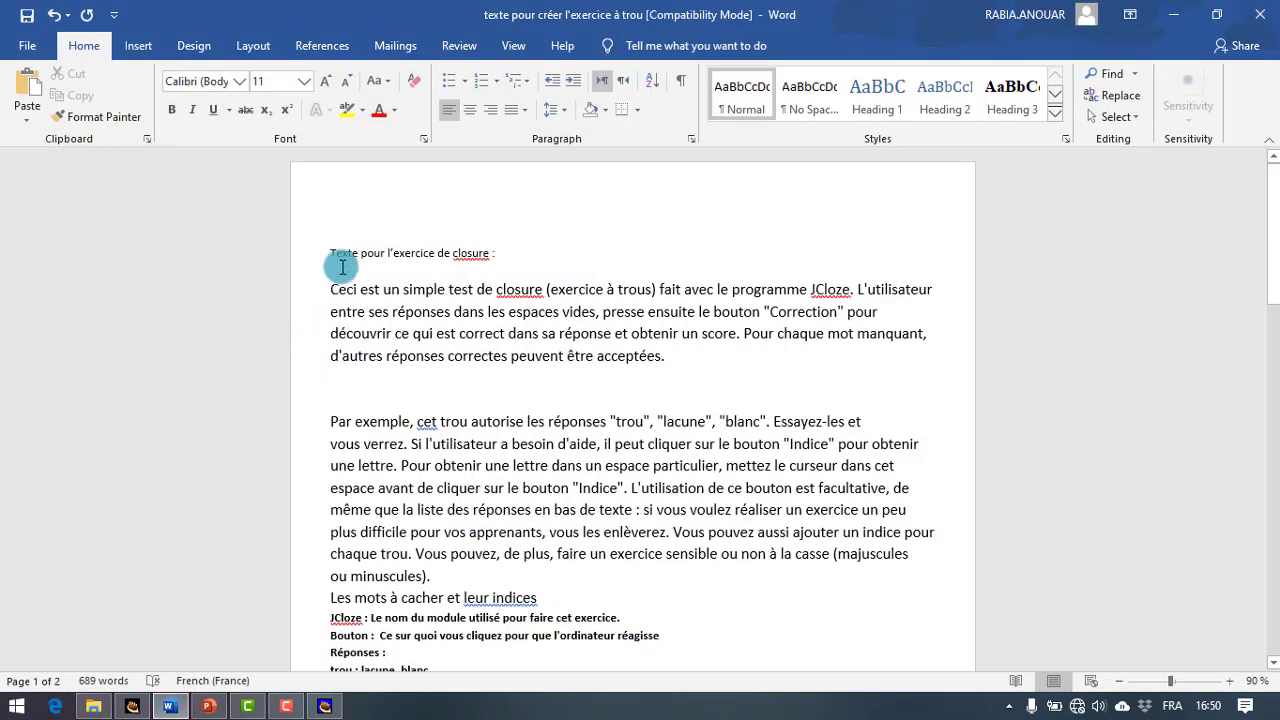
left_click_drag(331, 290, 471, 291)
left_click_drag(566, 310, 531, 360)
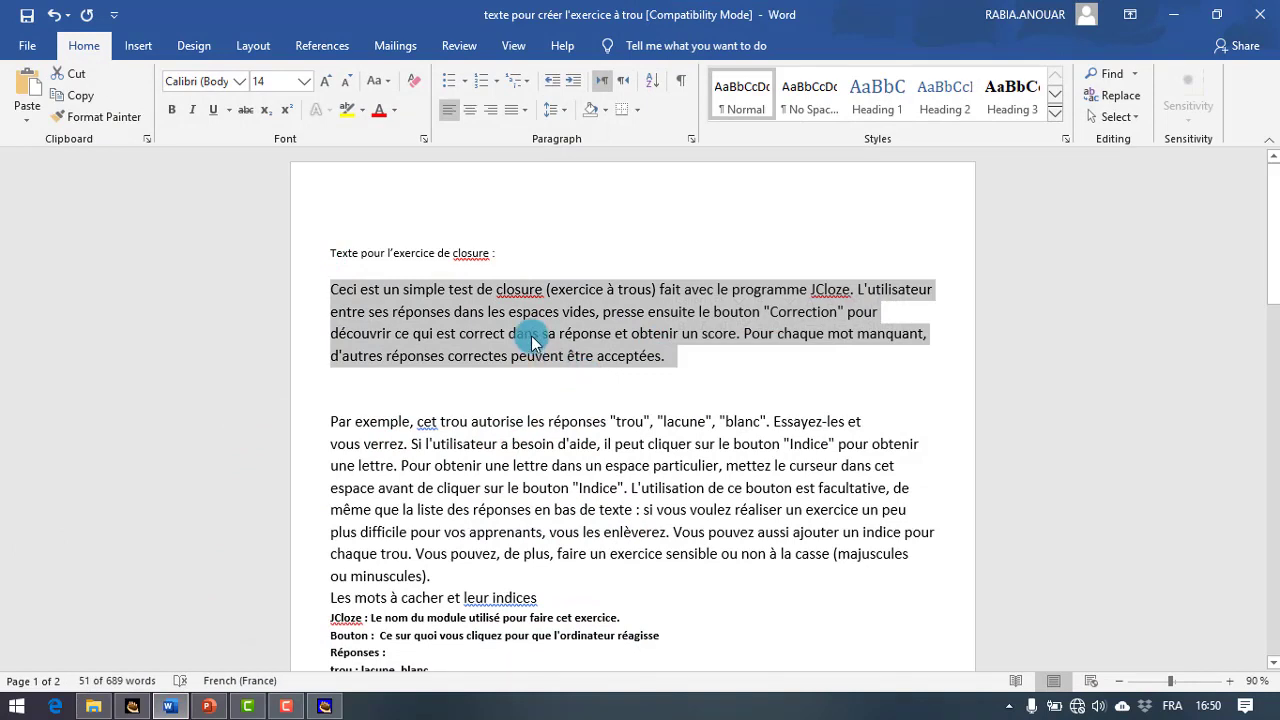
right_click(540, 332)
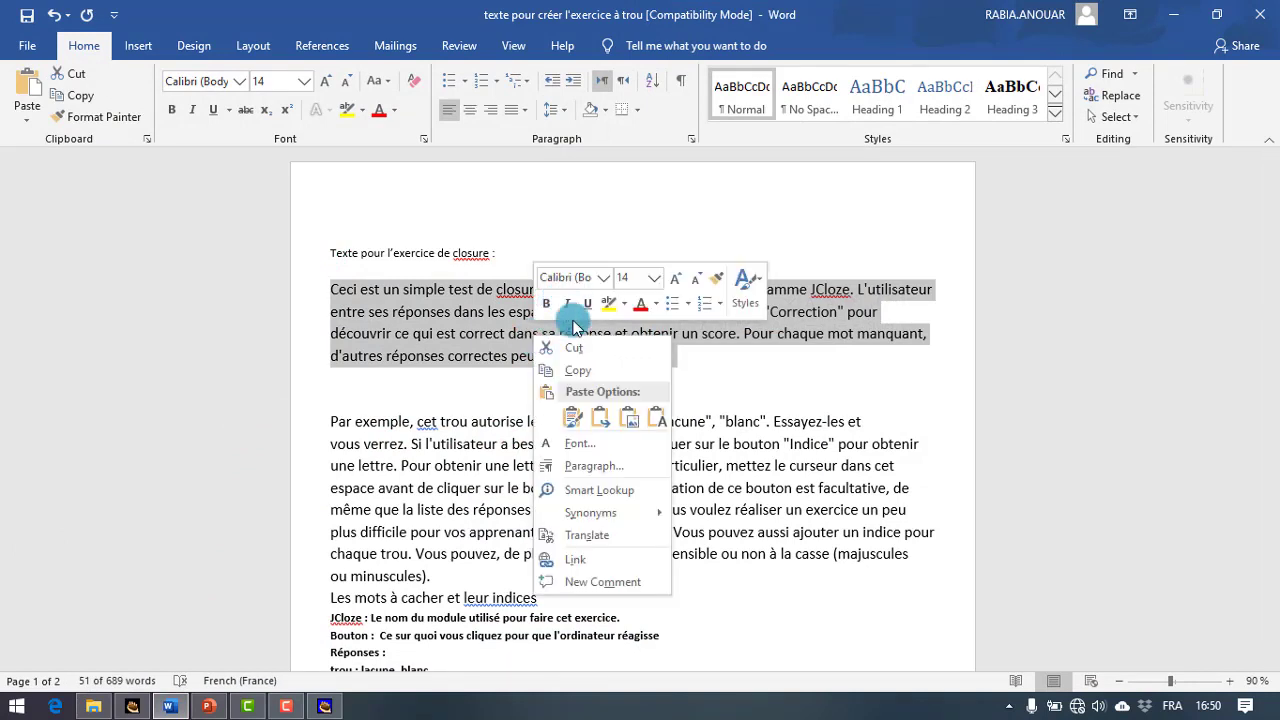
left_click(578, 370)
Switch back to JCloze and paste the copied paragraph as the text of the EX1JCloze exercise
left_click(324, 706)
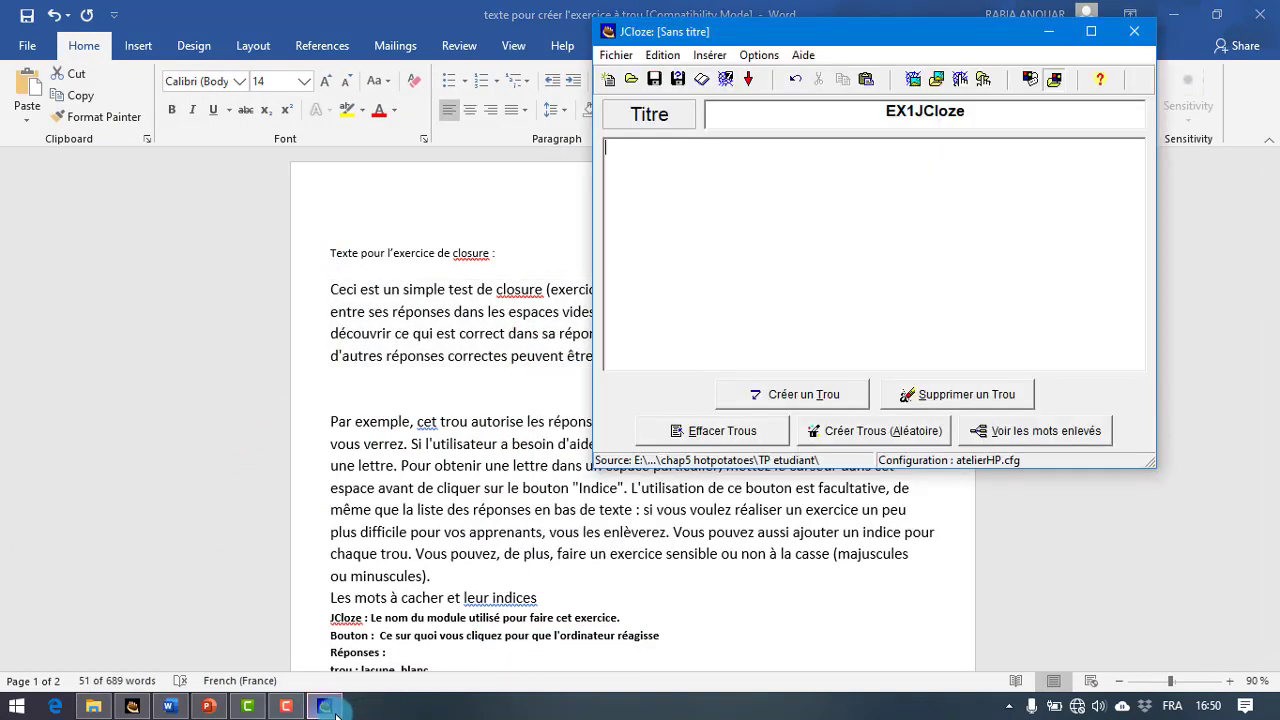
right_click(680, 166)
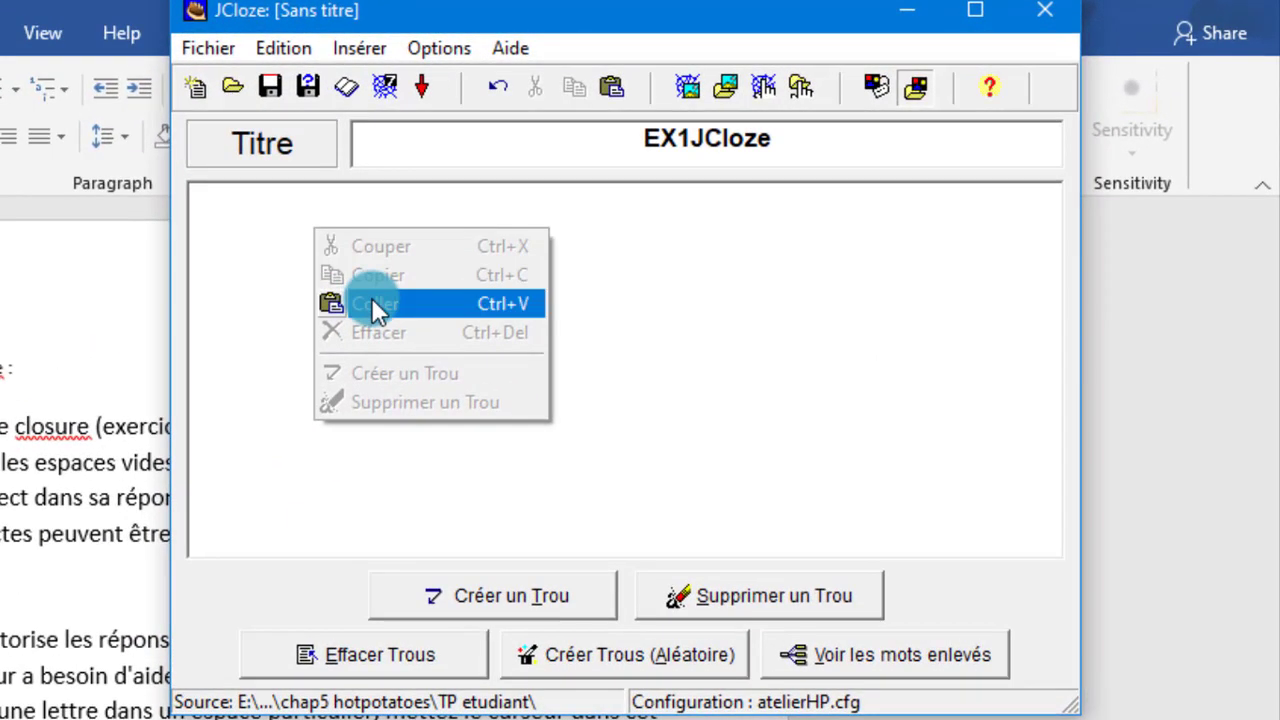
left_click(371, 303)
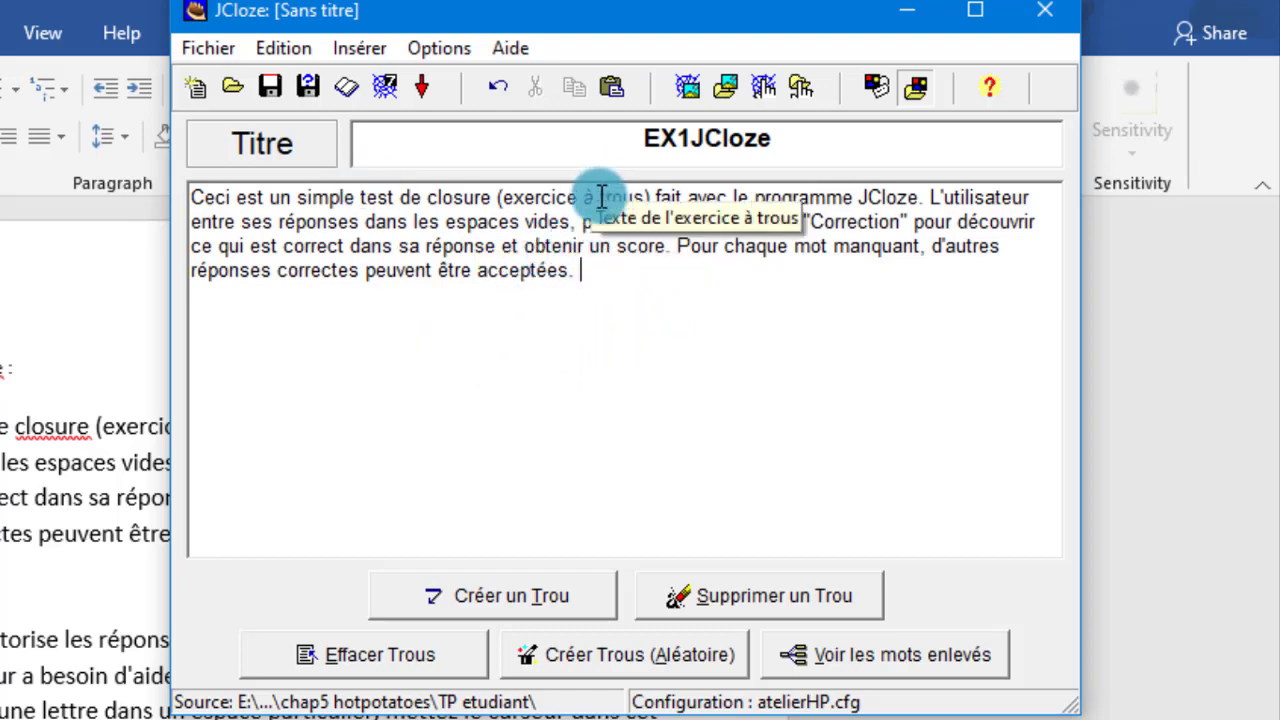
Create gaps on the words "trous", "JCloze" and "bouton" in the exercise text, without clues or alternative answers
double_click(633, 195)
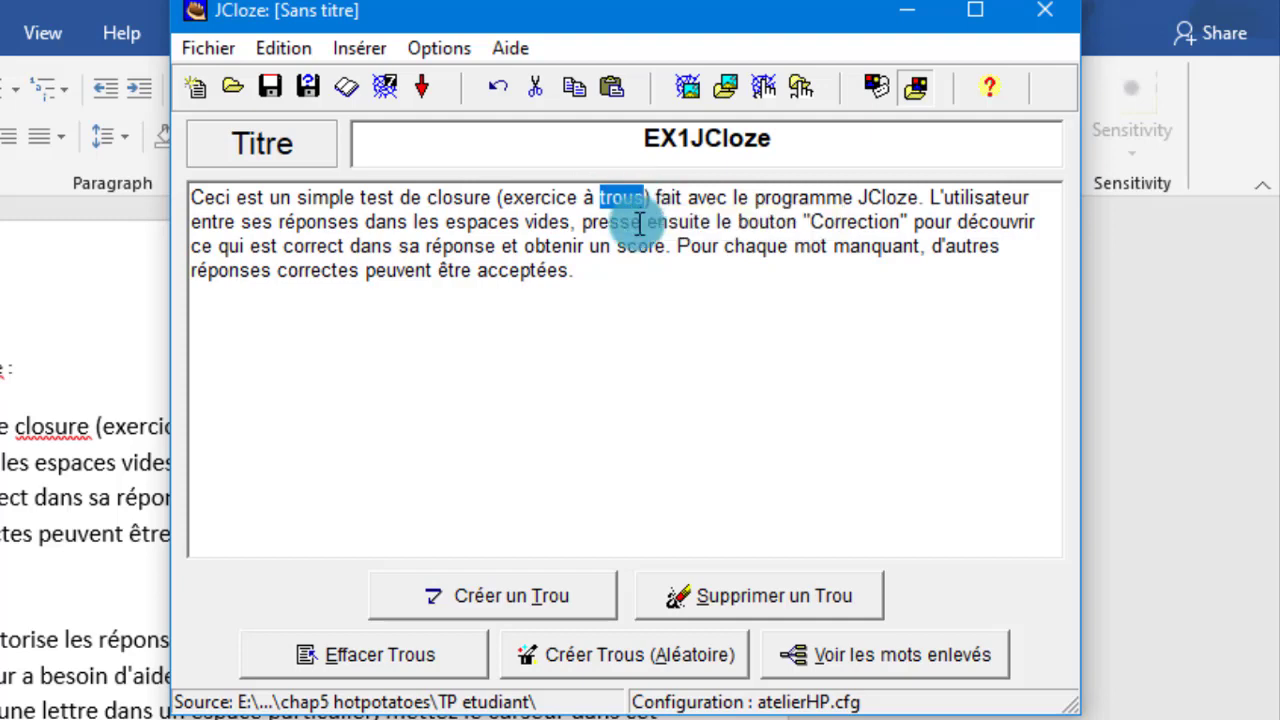
left_click(533, 600)
key("Return")
double_click(888, 197)
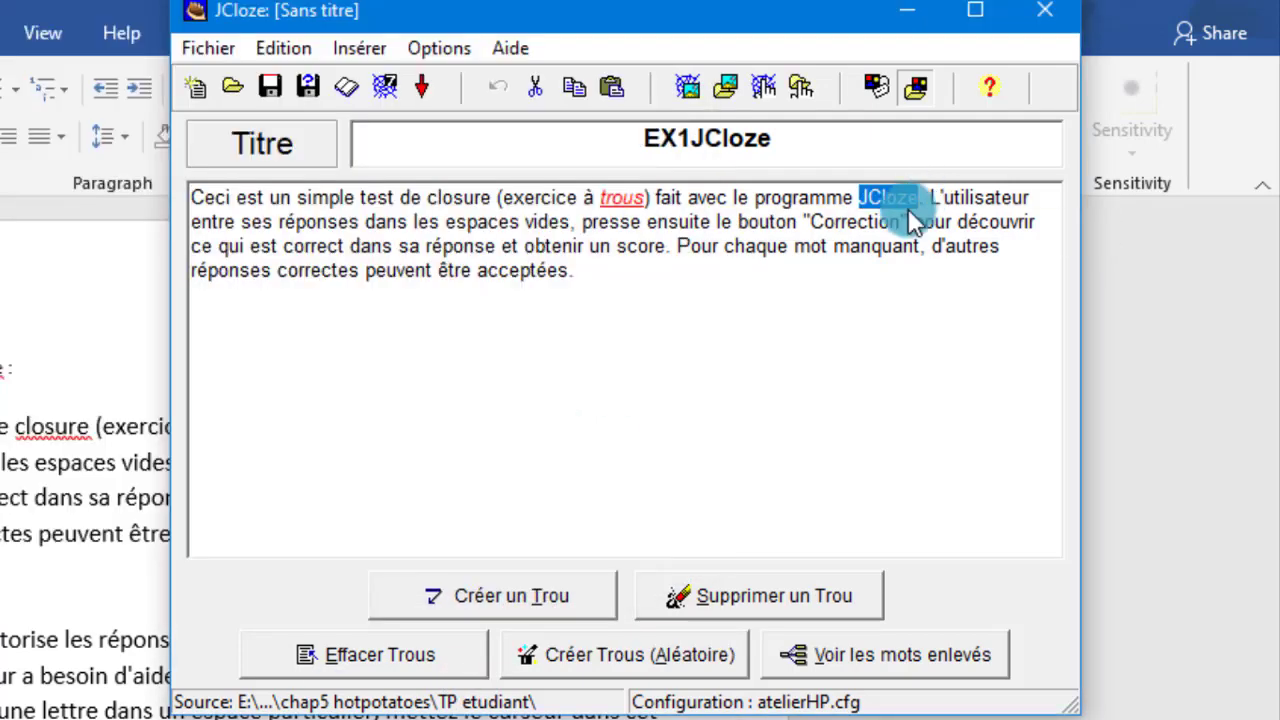
left_click(551, 597)
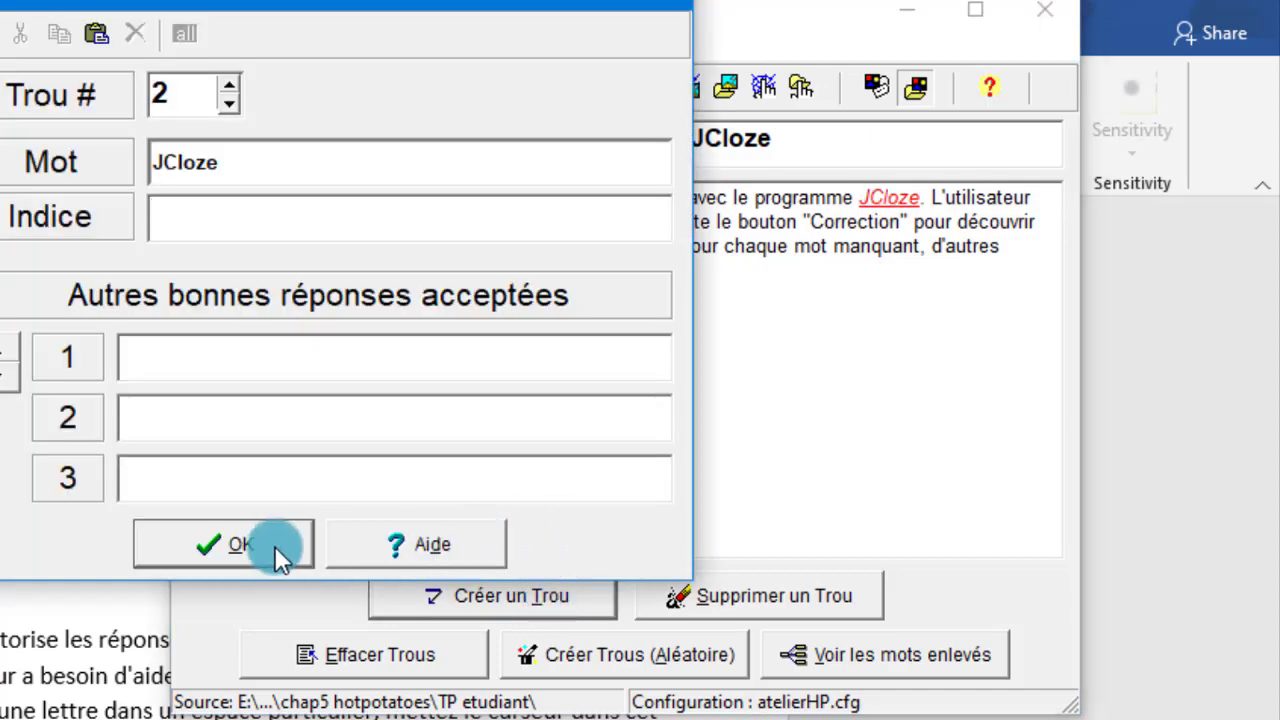
left_click(276, 550)
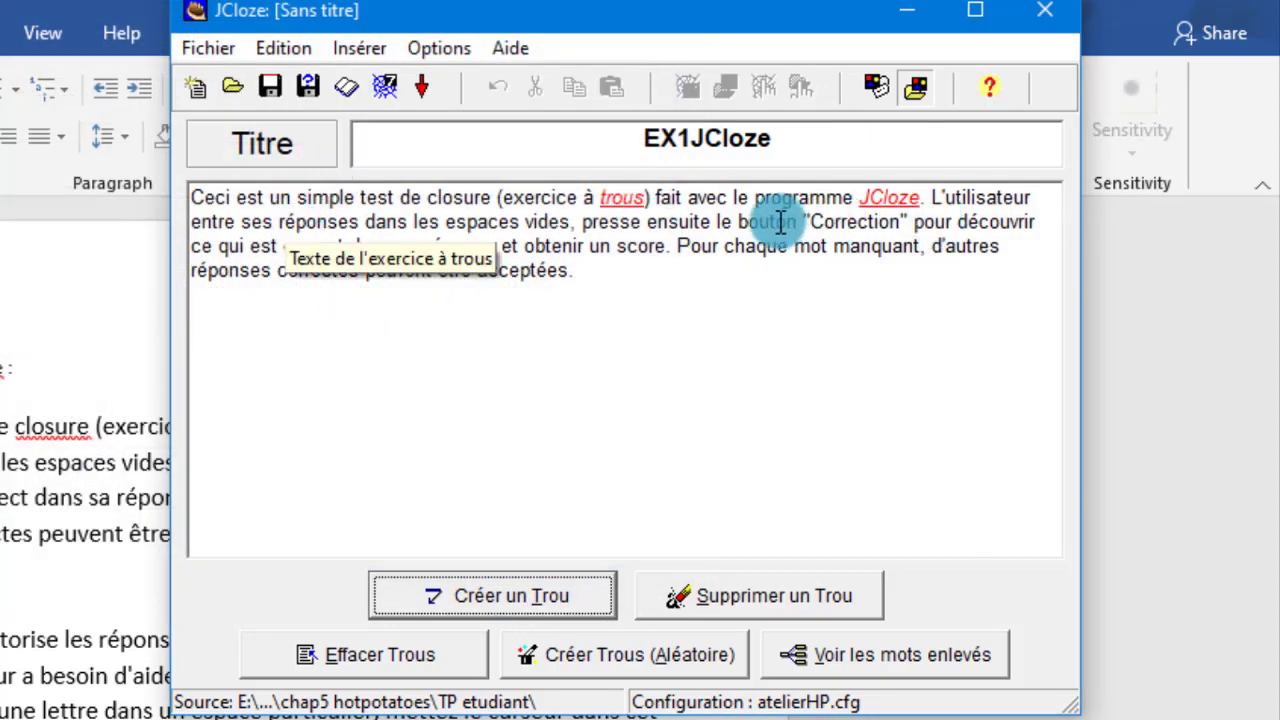
left_click_drag(738, 222, 798, 222)
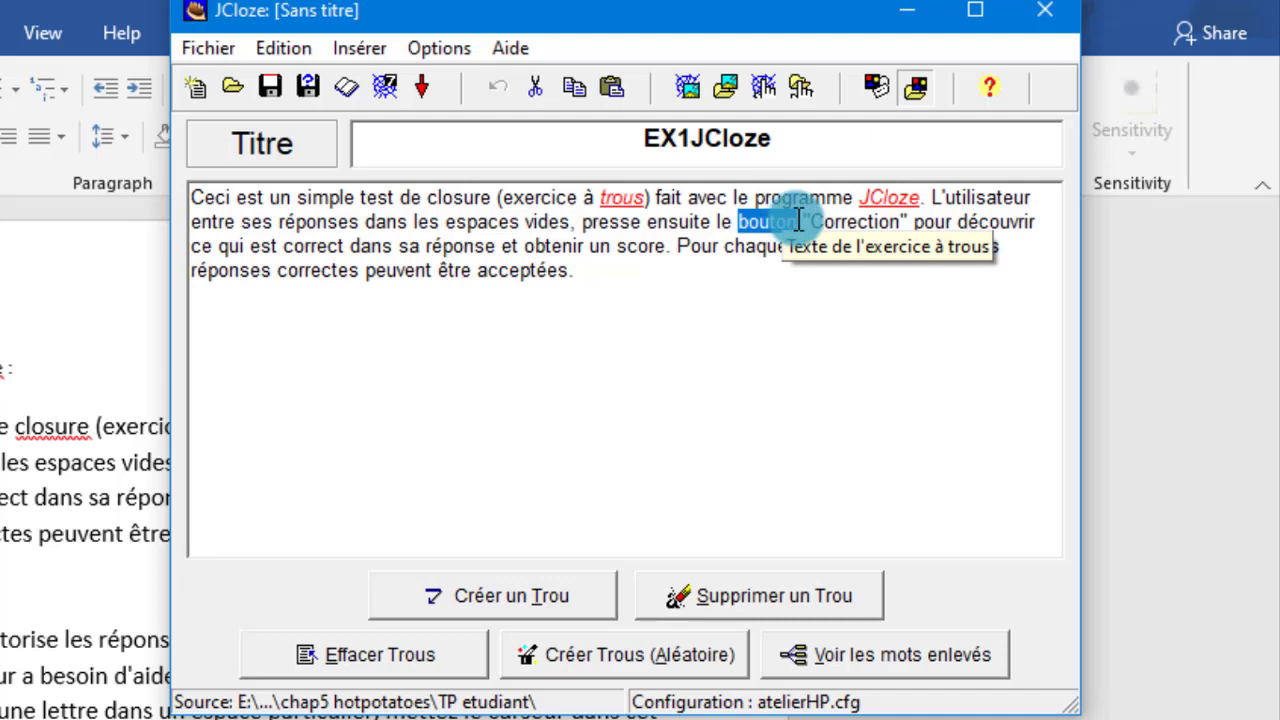
left_click(526, 591)
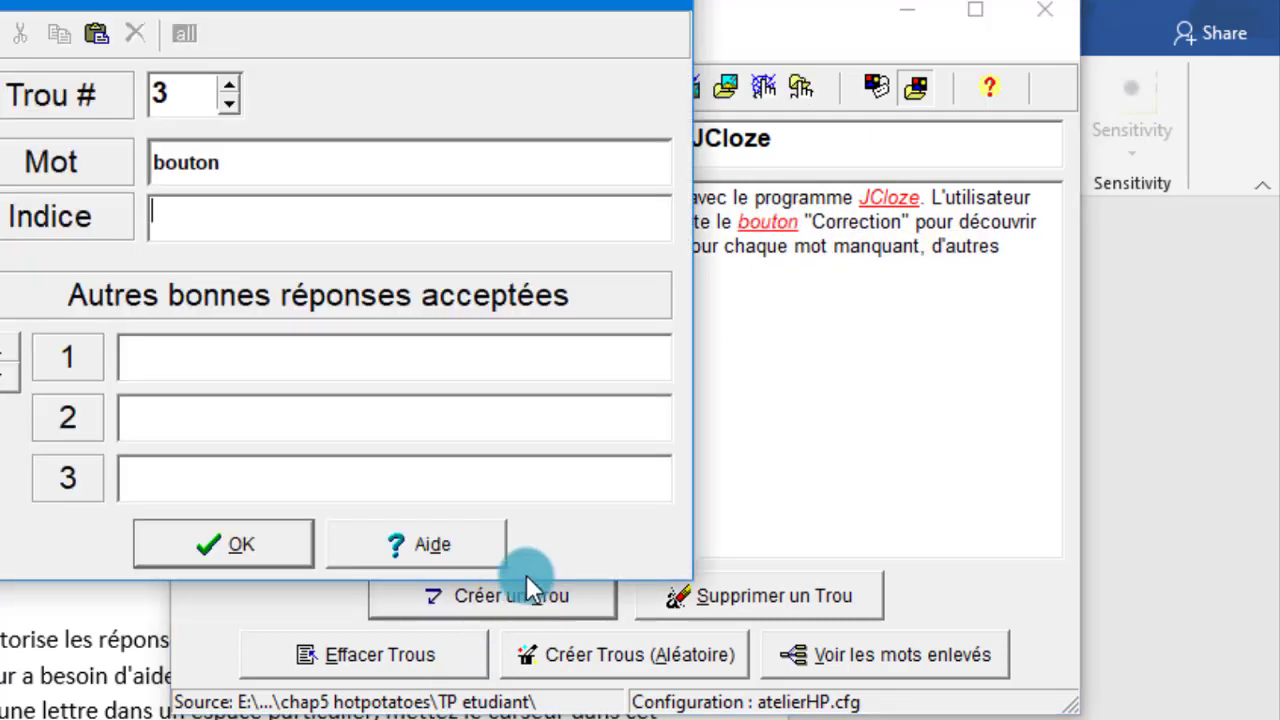
left_click(285, 542)
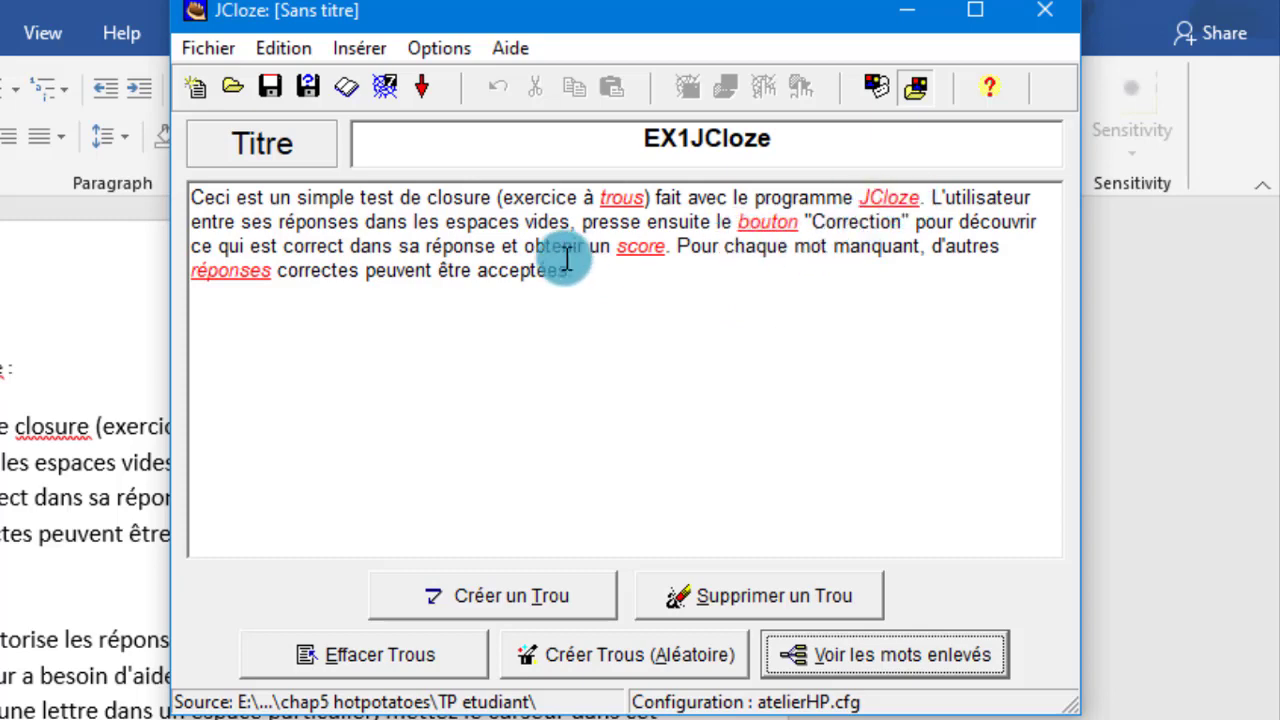
In the list of removed words, go to gap 1, "trous", and enter the clue "ce que vous êtes entrain de remplir"
left_click(843, 647)
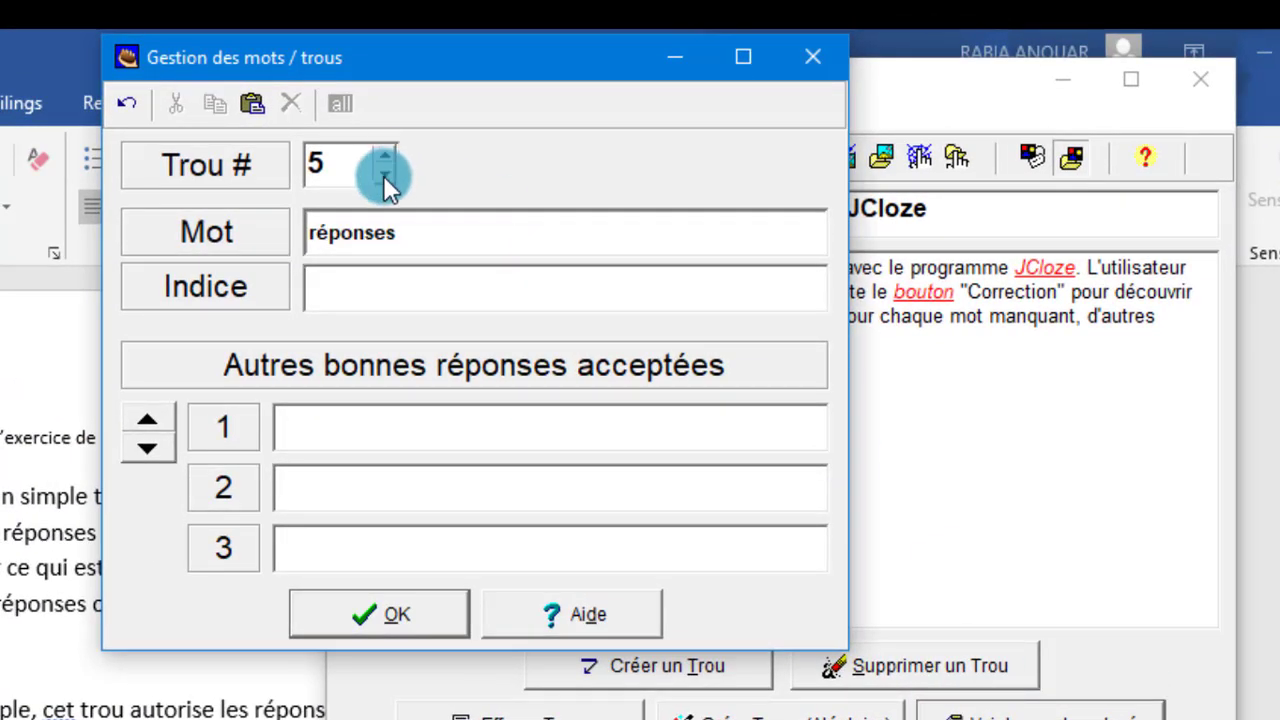
left_click(386, 180)
left_click(386, 180)
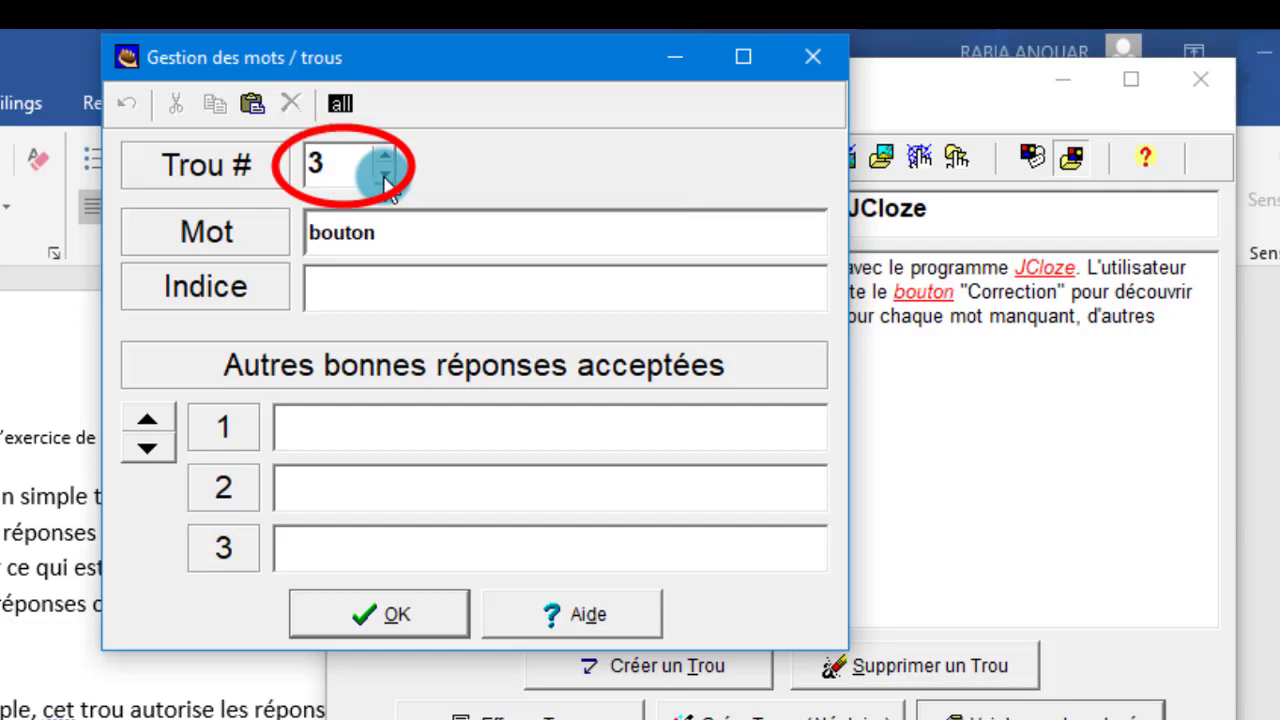
left_click(386, 180)
left_click(386, 180)
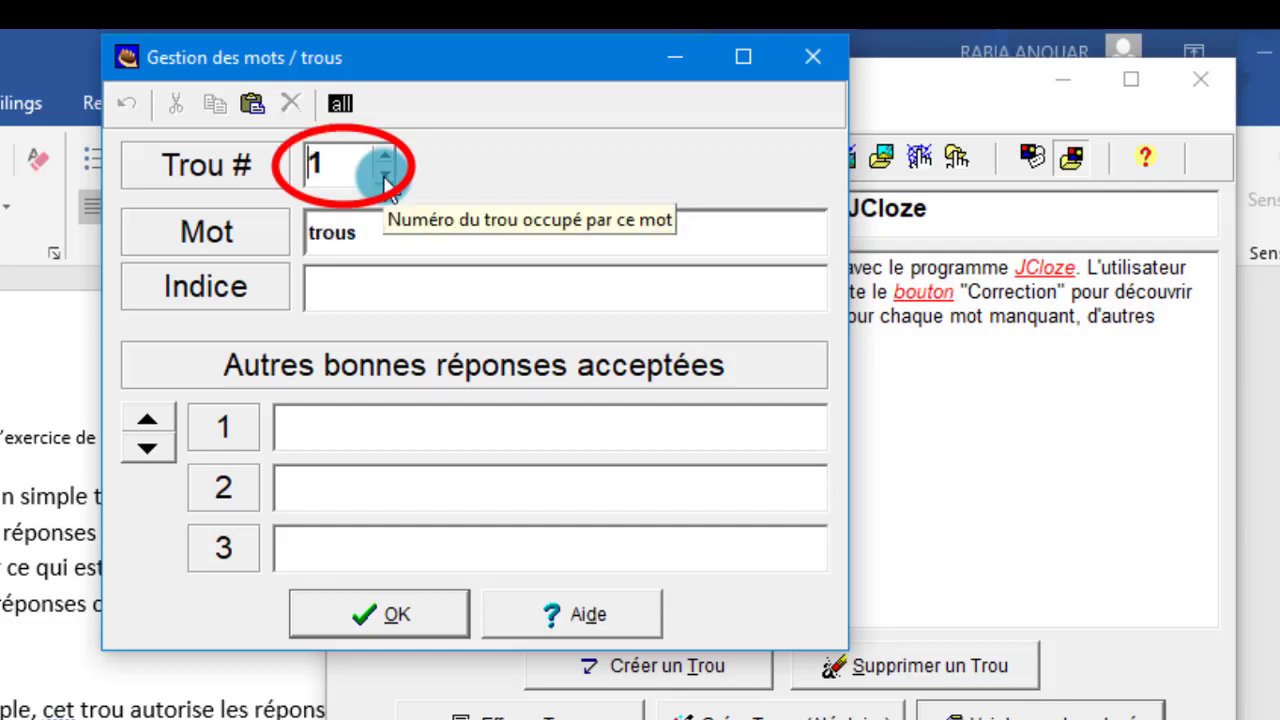
left_click(362, 291)
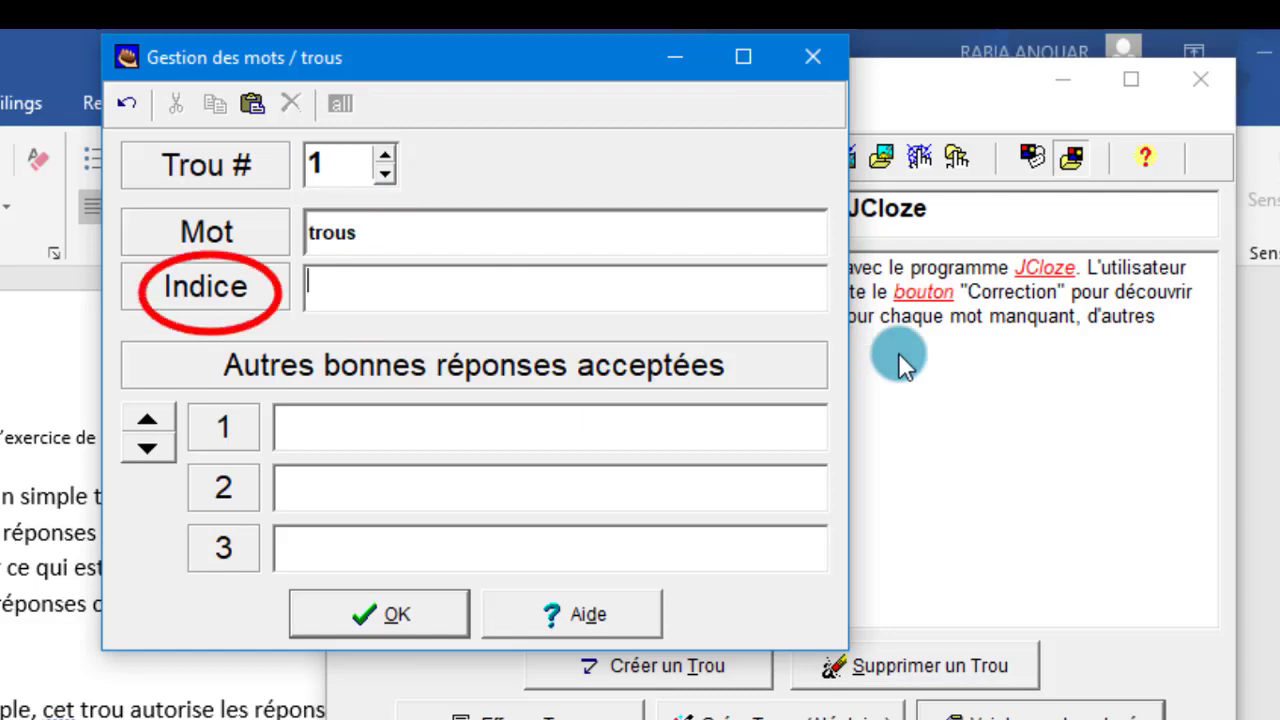
type("ce que")
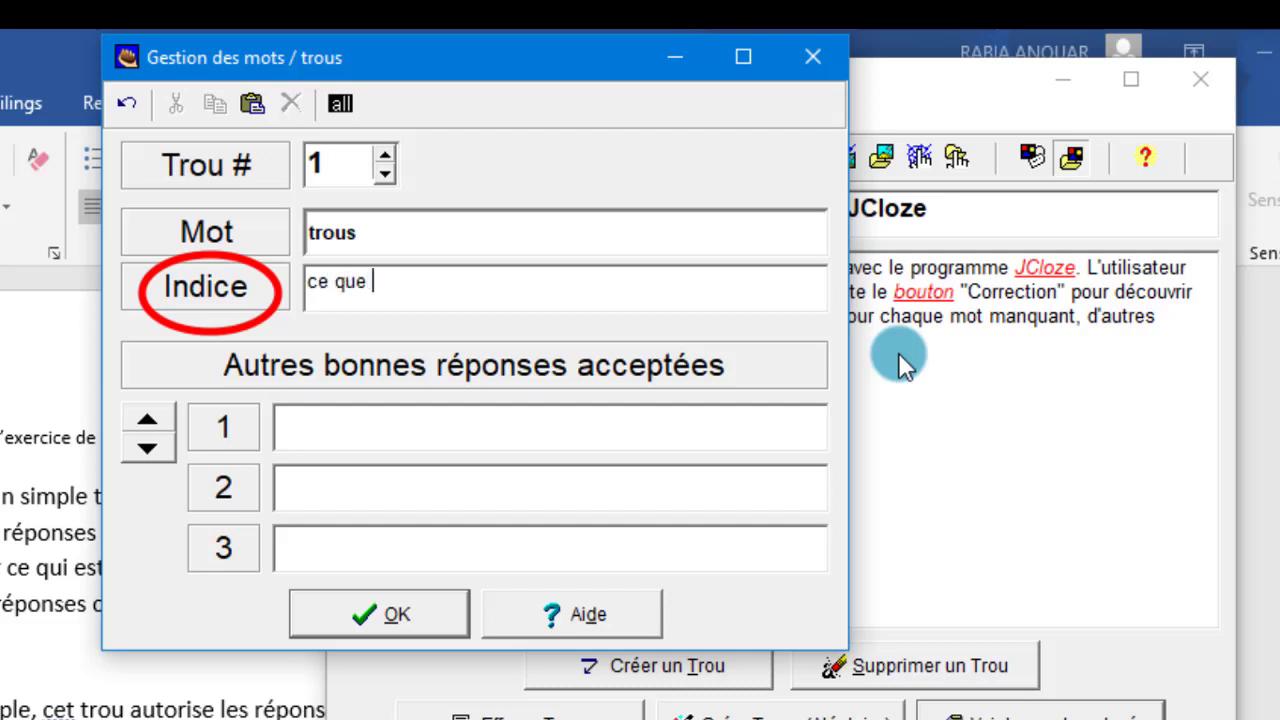
type(" vous êtes em")
type("trainde remplir")
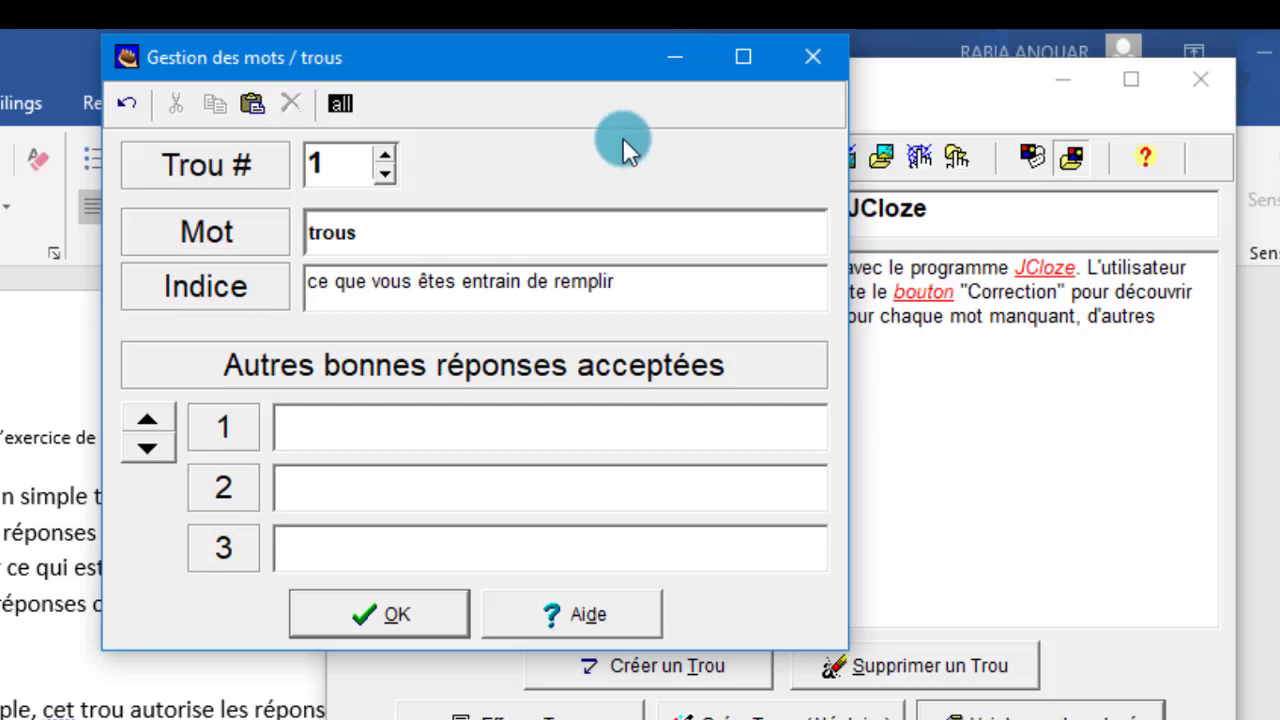
Add "blancs" and "lacunes" as other accepted answers for the "trous" gap, check gaps 2 to 4, and confirm the gap settings
left_click(300, 429)
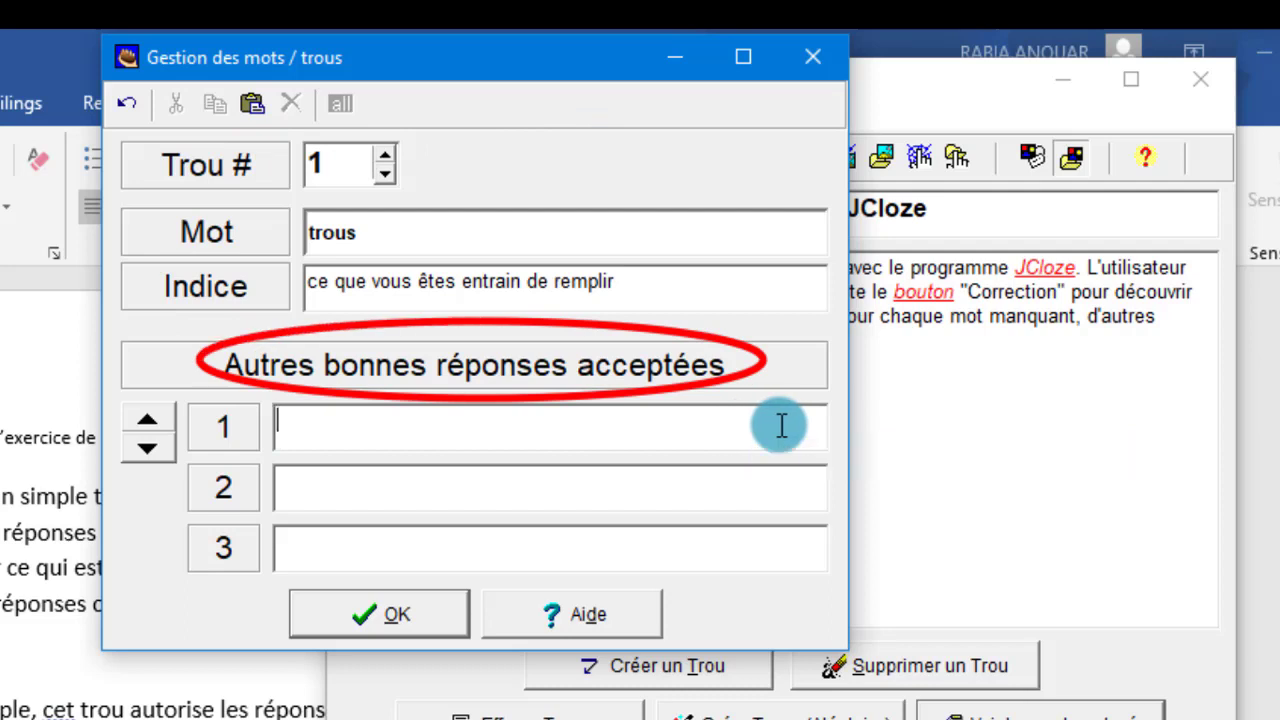
type("blancs")
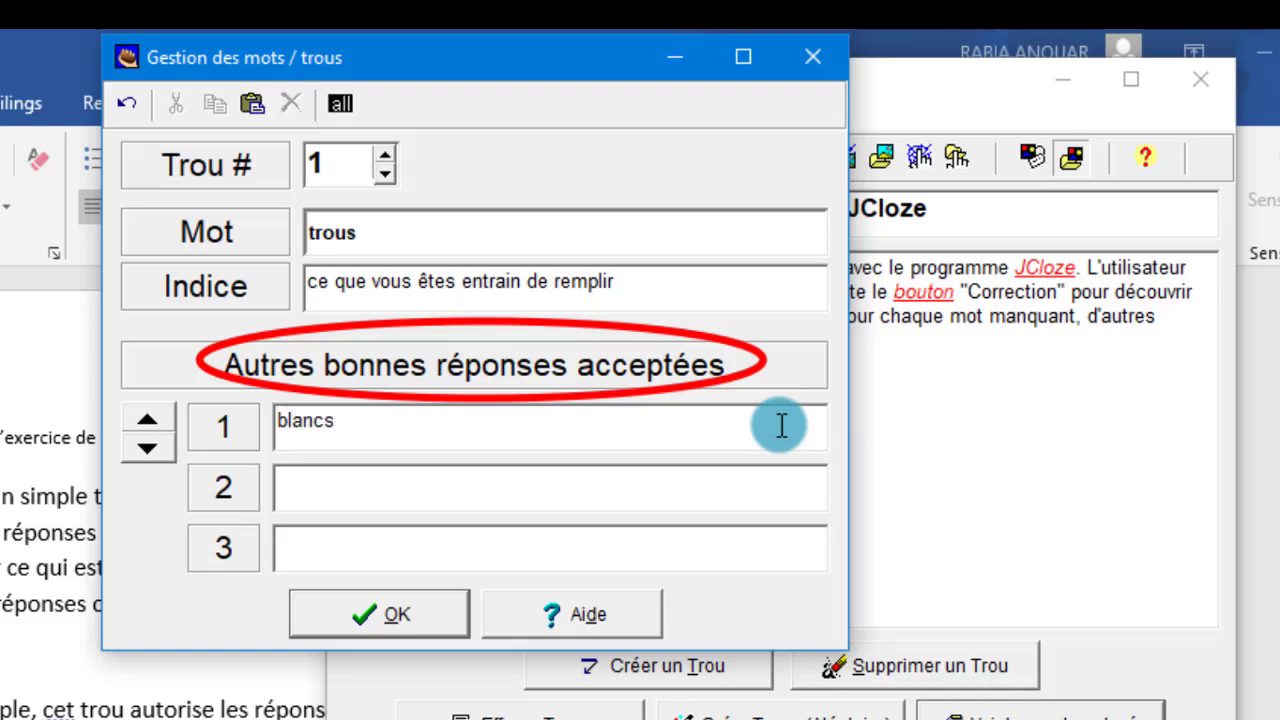
left_click(314, 483)
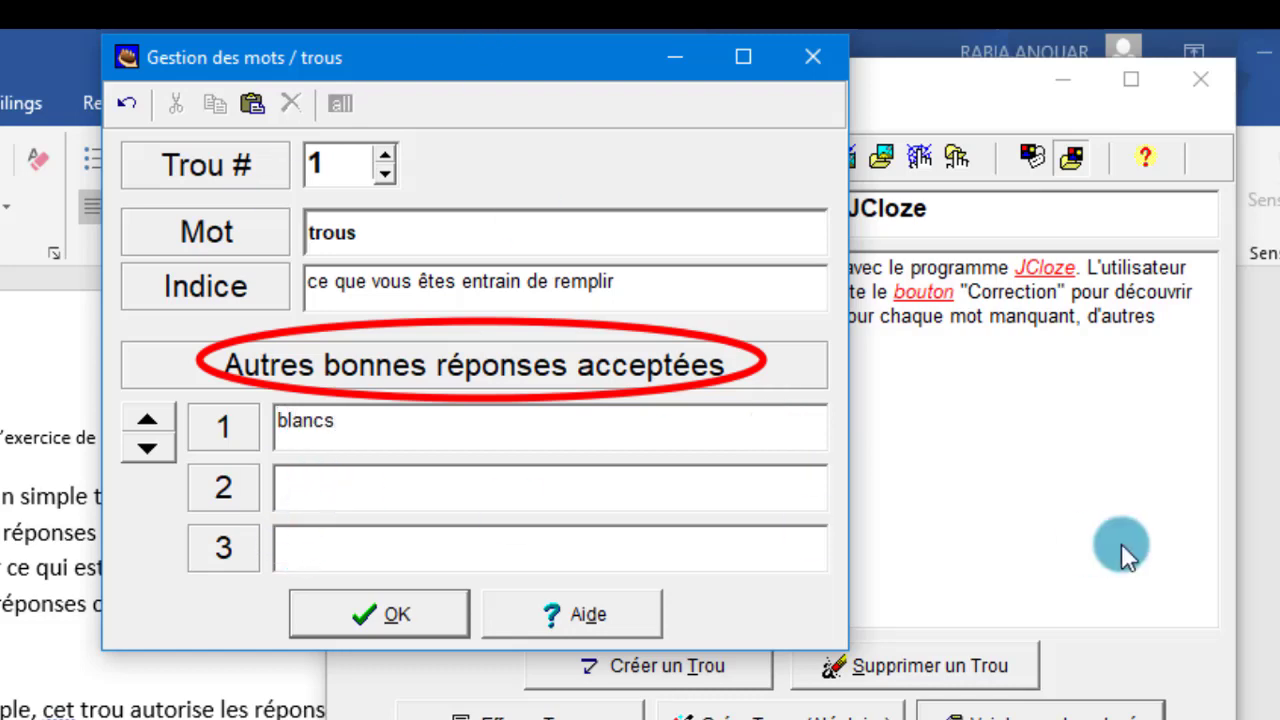
type("lacunes")
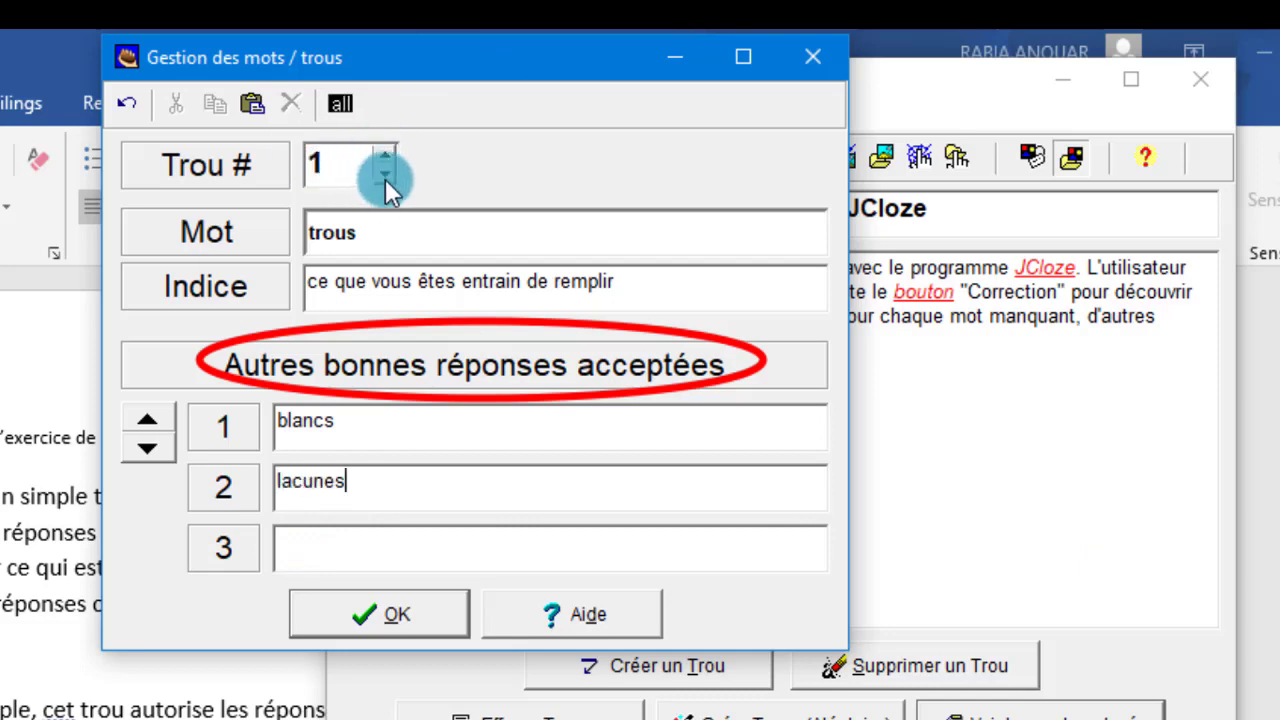
left_click(385, 158)
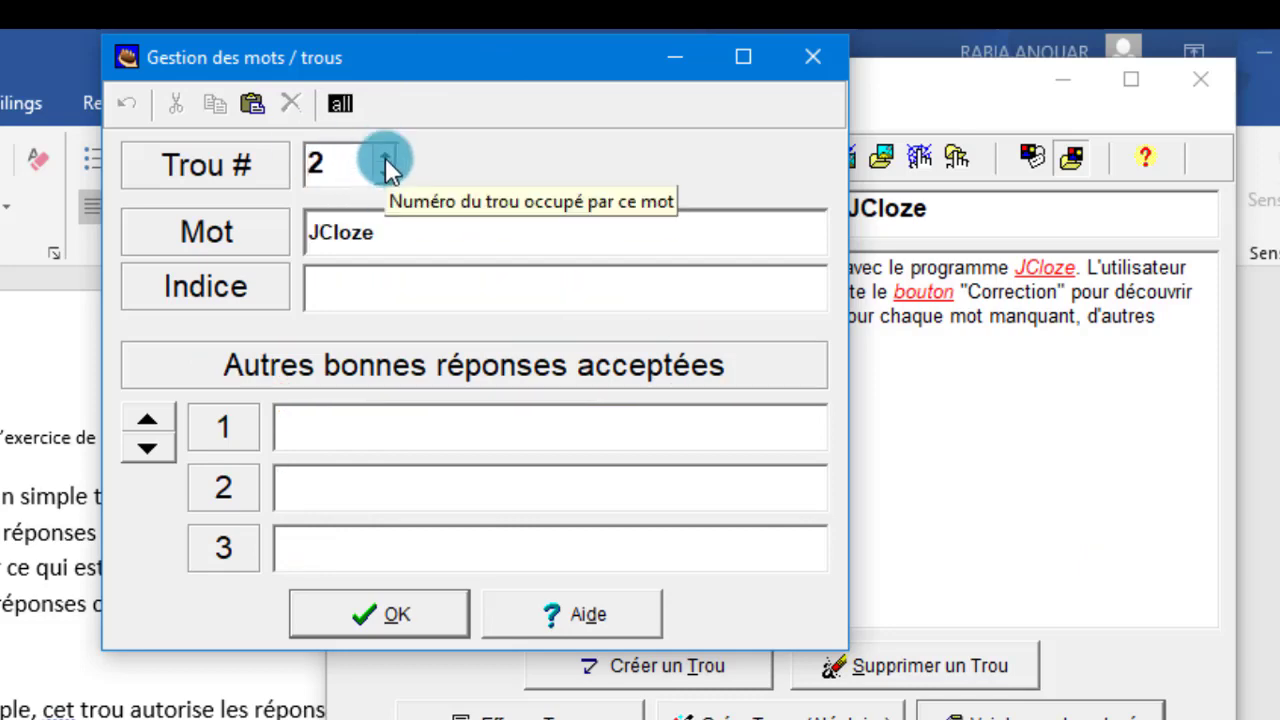
left_click(385, 158)
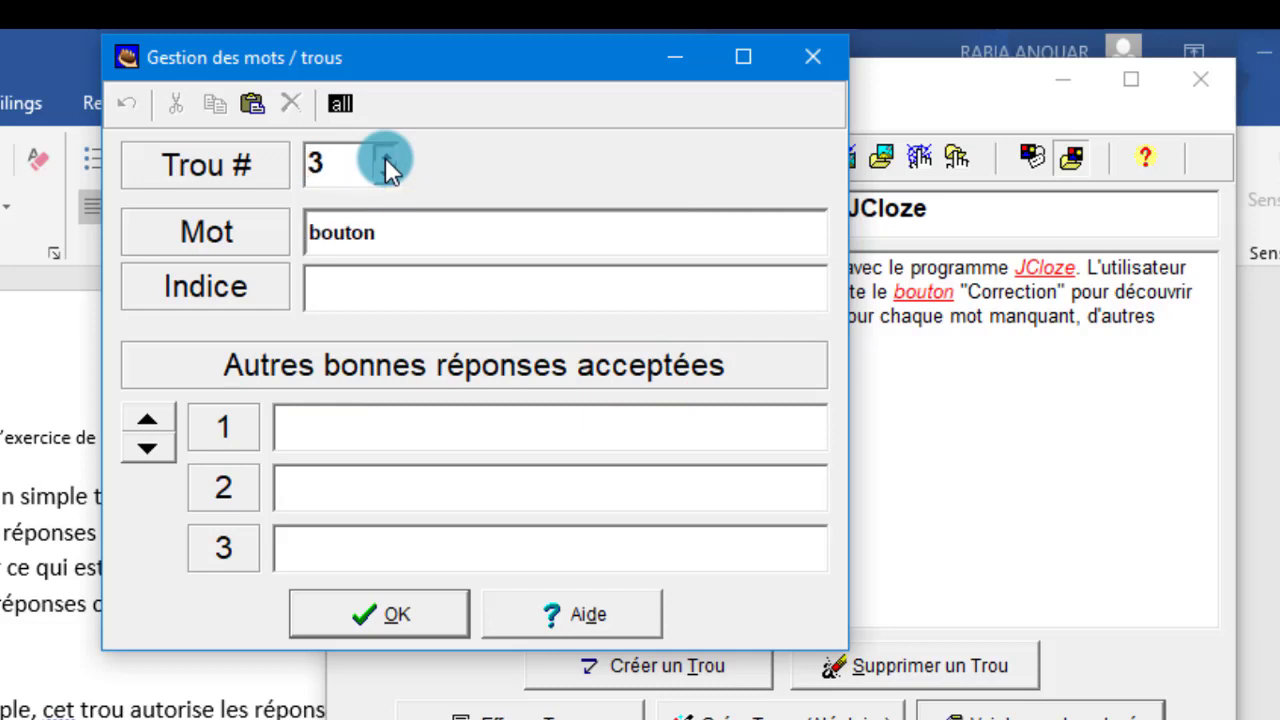
left_click(385, 158)
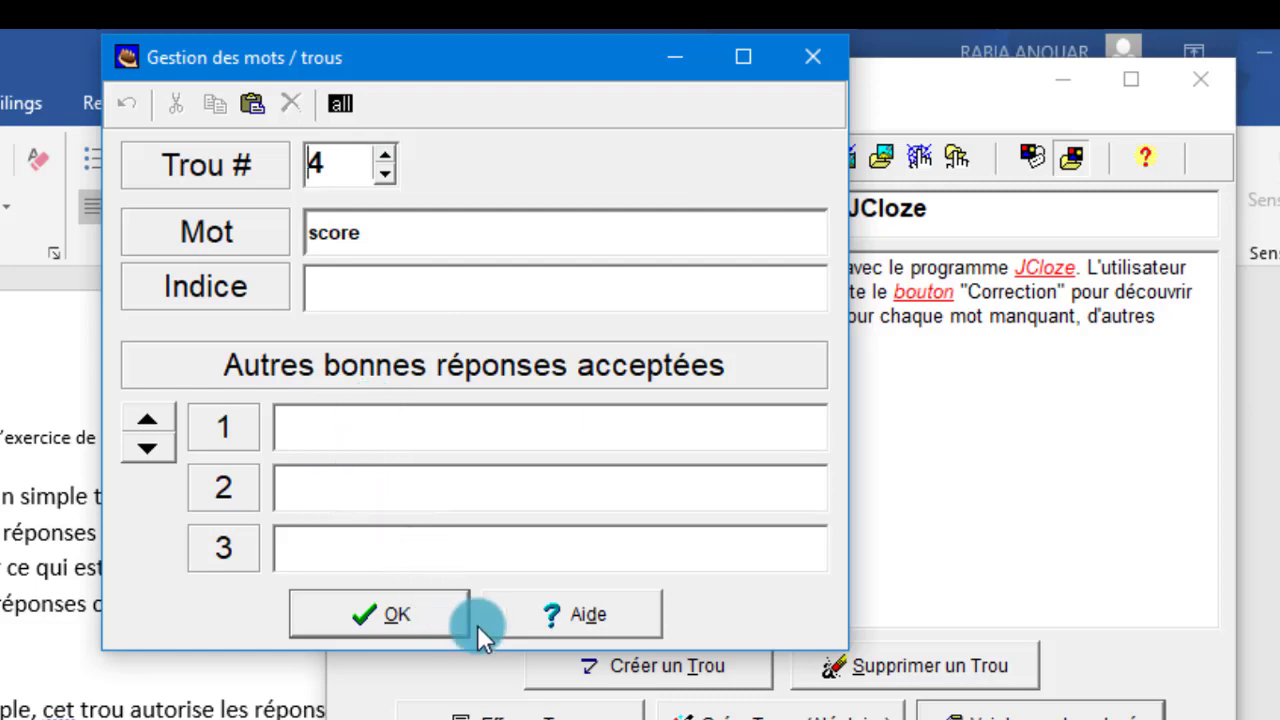
left_click(405, 612)
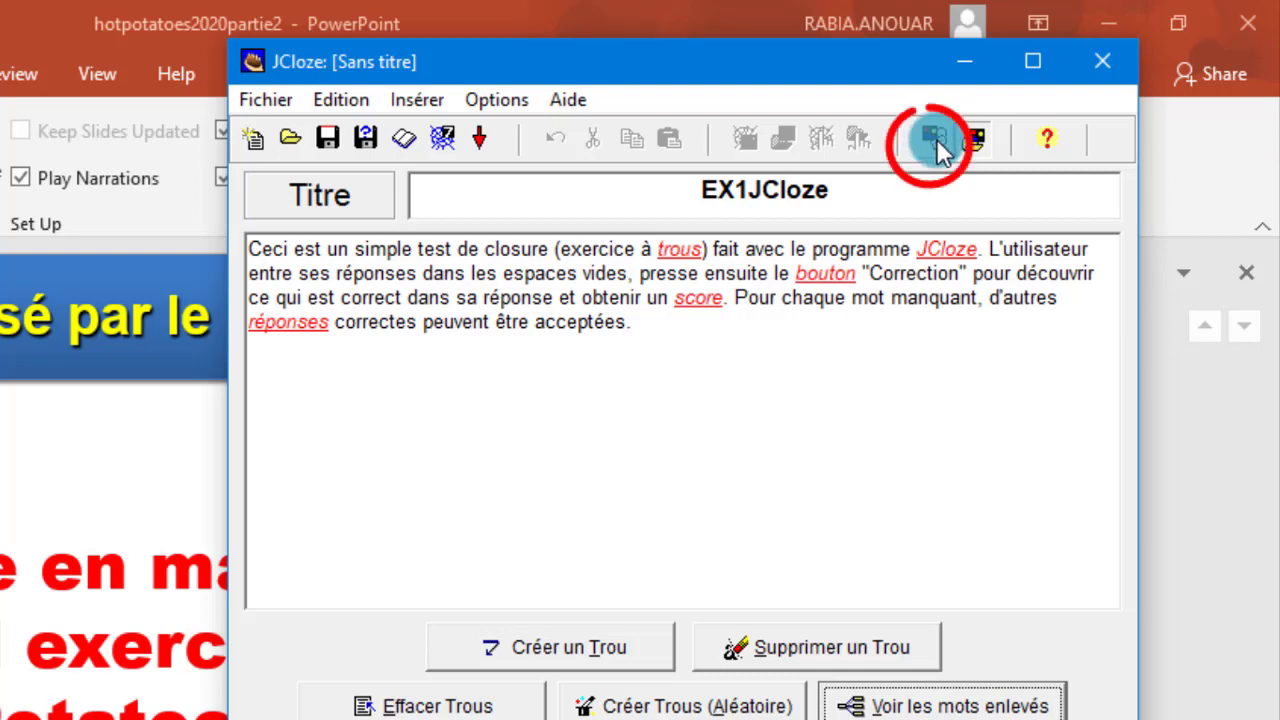
Open the web page appearance configuration and set the exercise subtitle to "Texte lacunaire"
left_click(511, 106)
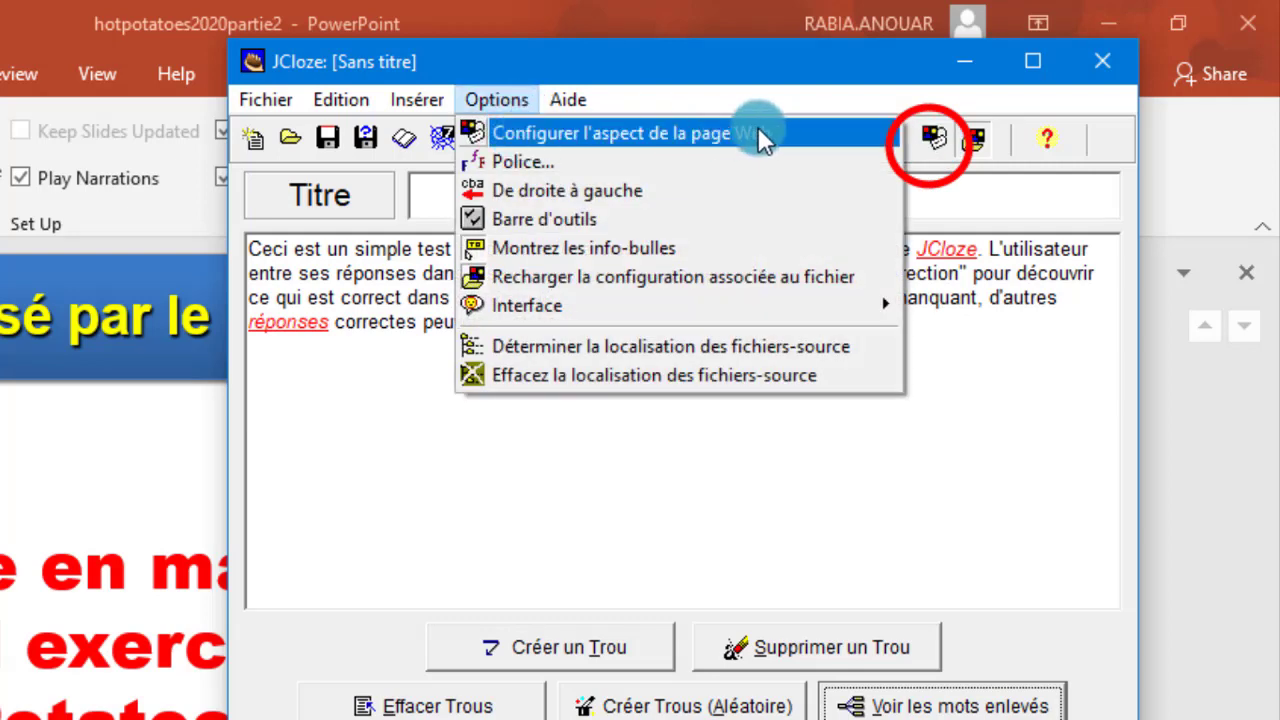
left_click(930, 140)
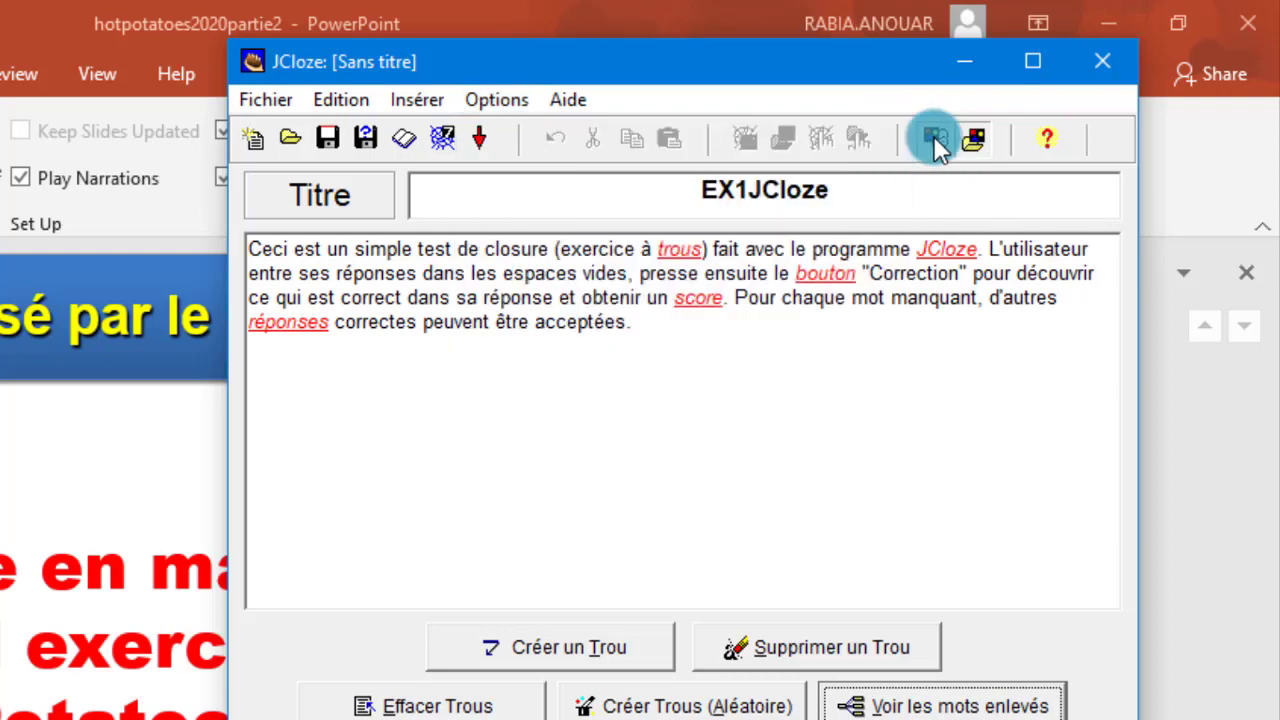
left_click(934, 140)
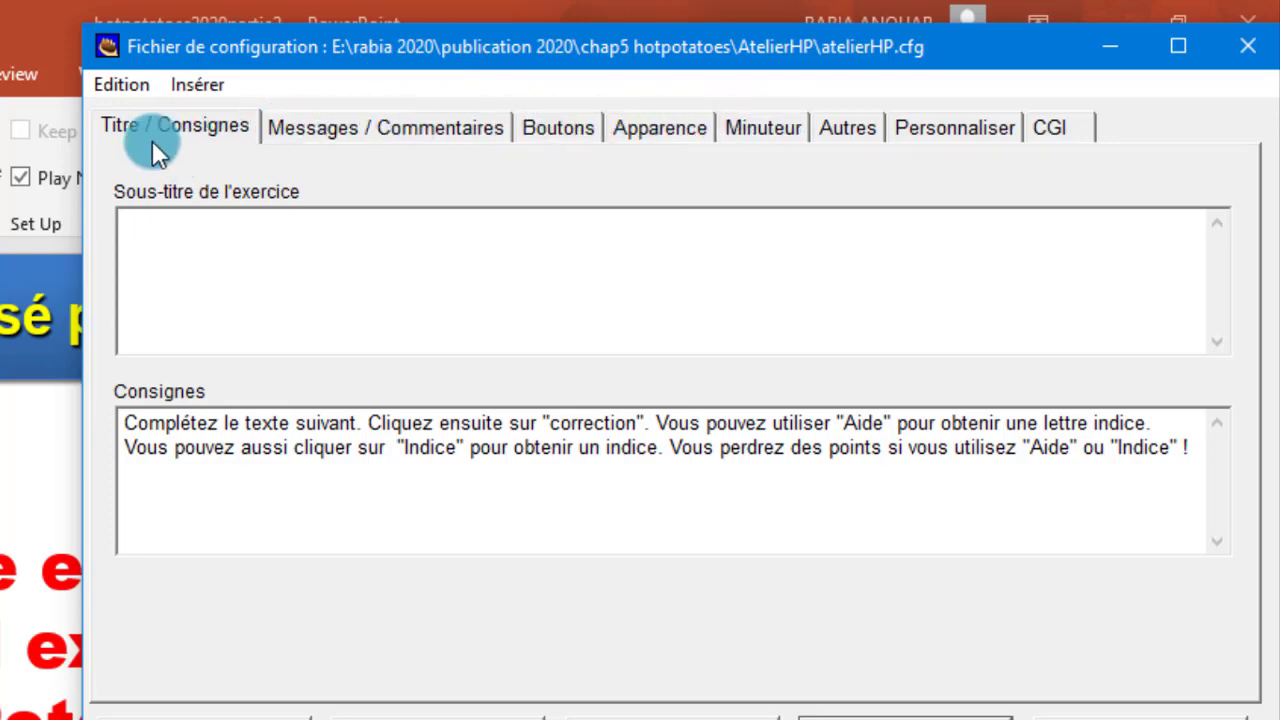
left_click(216, 238)
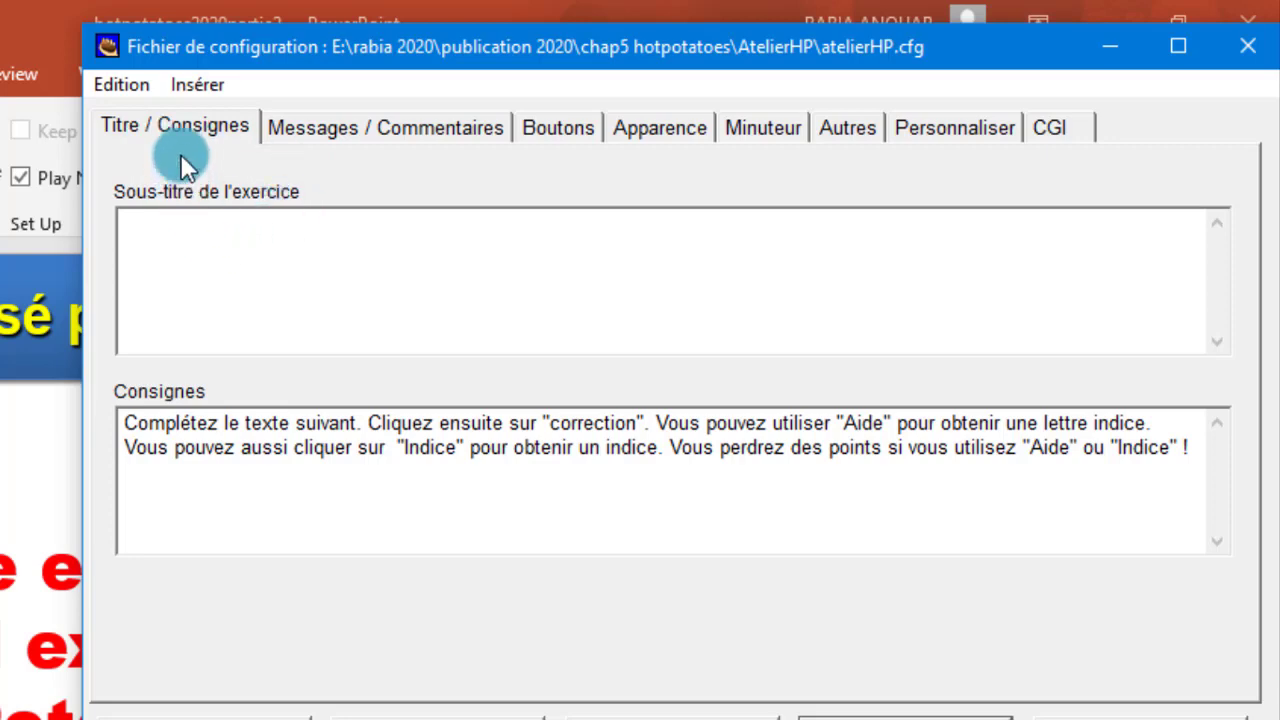
mouse_move(160, 100)
left_mouse_down()
mouse_move(212, 146)
mouse_move(100, 130)
mouse_move(115, 123)
left_mouse_up()
left_click(184, 240)
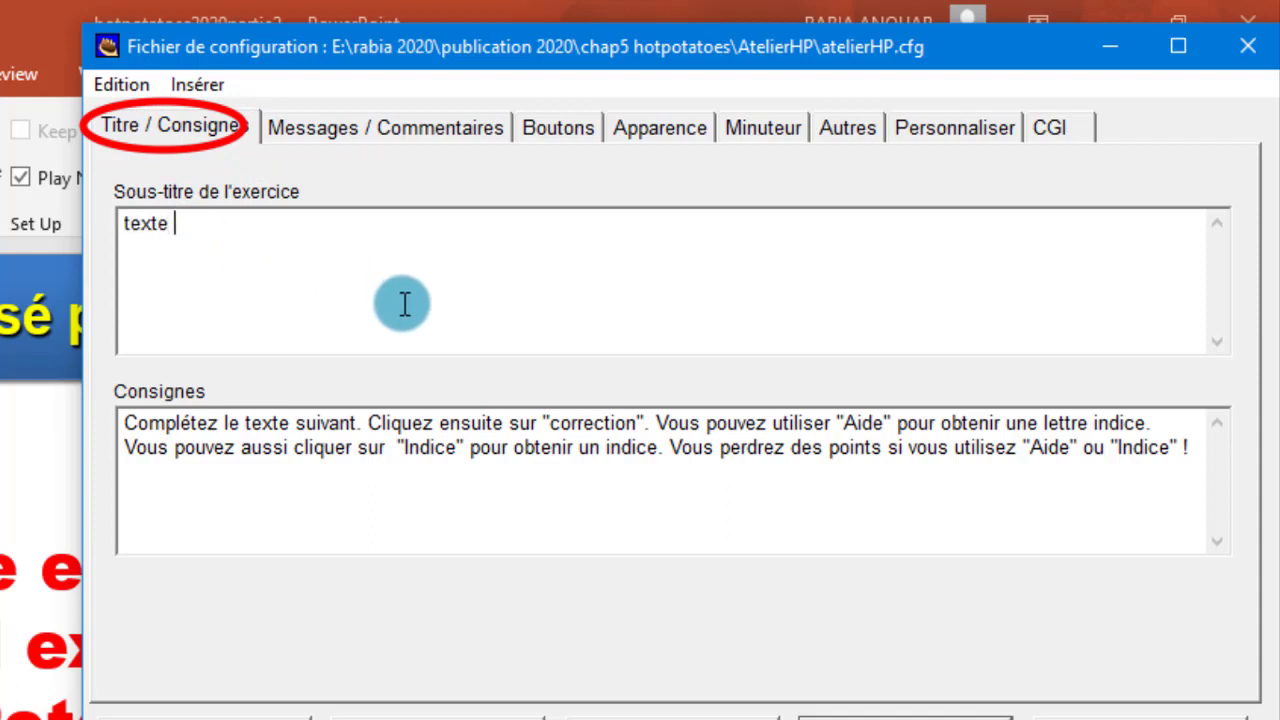
type("texte lacunaire")
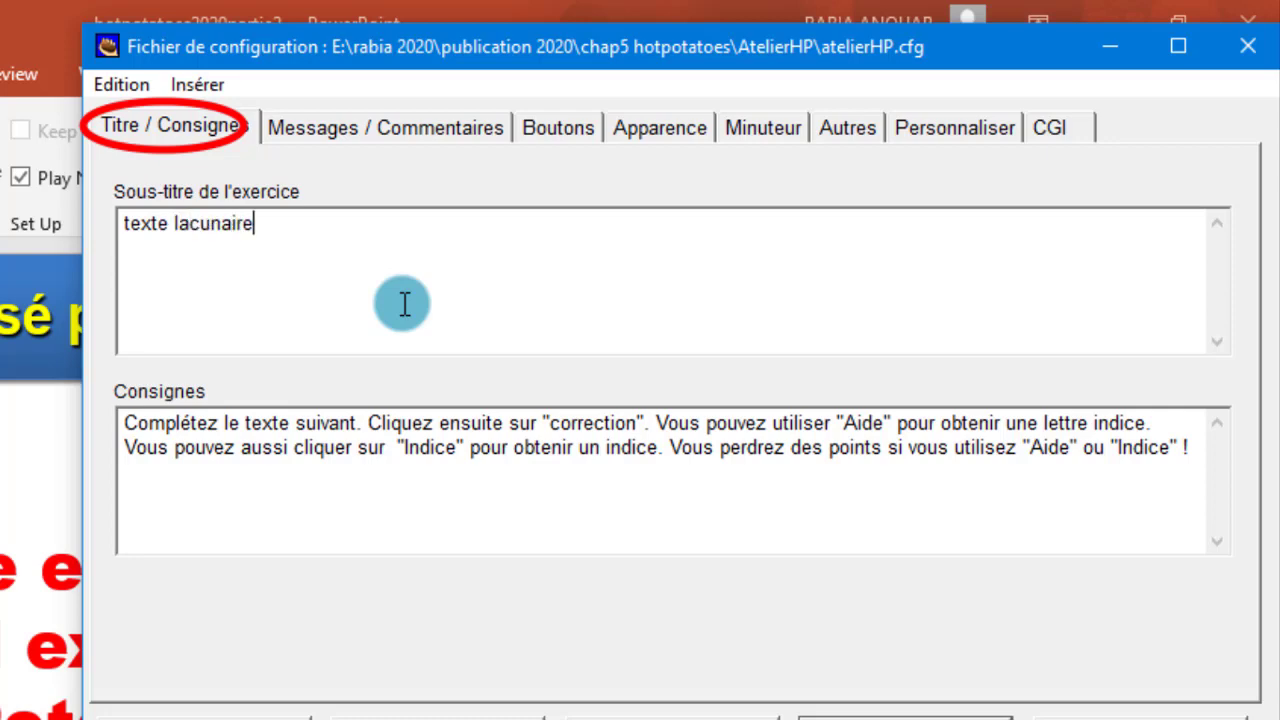
left_click(130, 223)
key("BackSpace")
type("T")
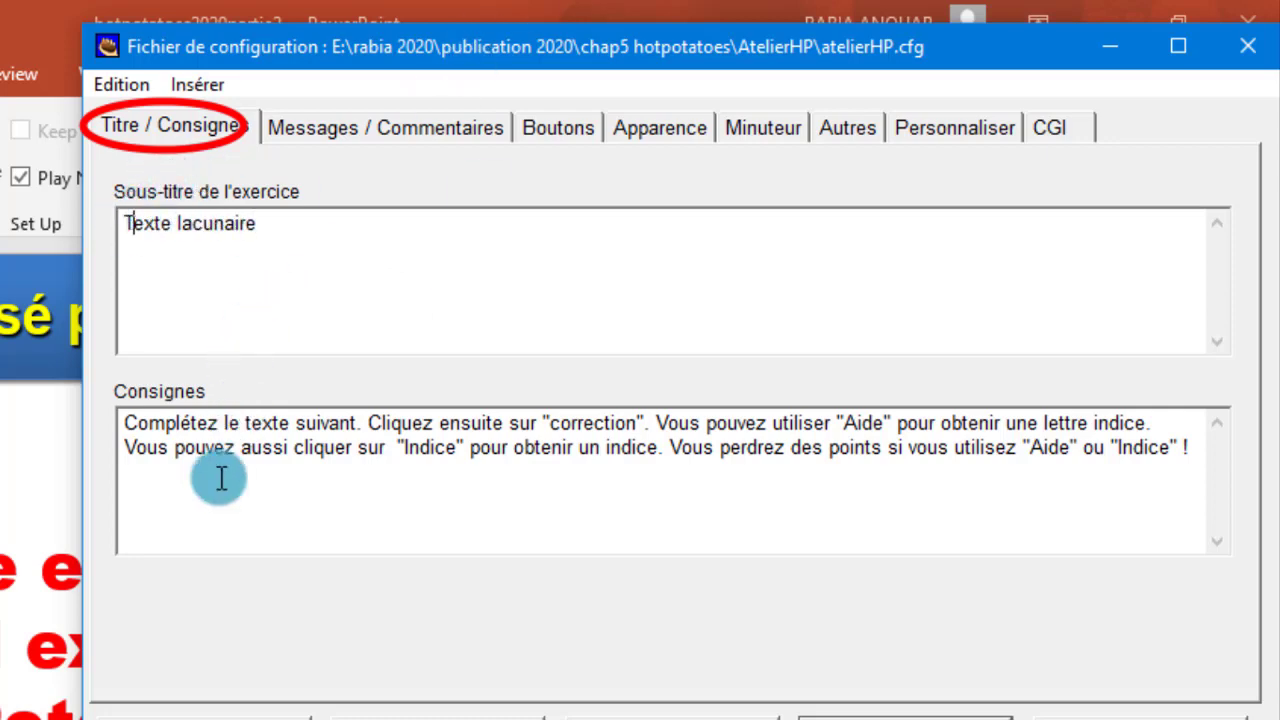
Review the exercise instructions and the feedback messages in the page configuration
left_click(220, 478)
left_click(346, 127)
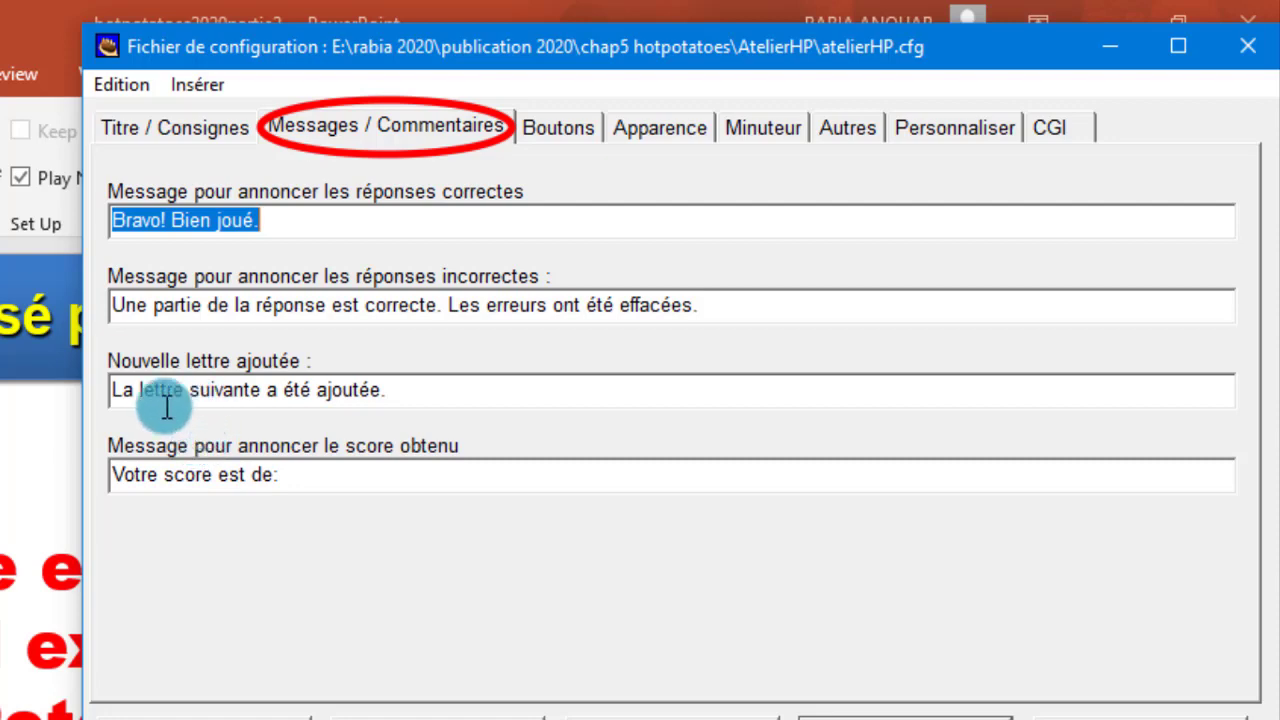
In the page configuration's button settings, set the label of the "Vérifier" button to "vérifier votre réponse"
left_click(560, 128)
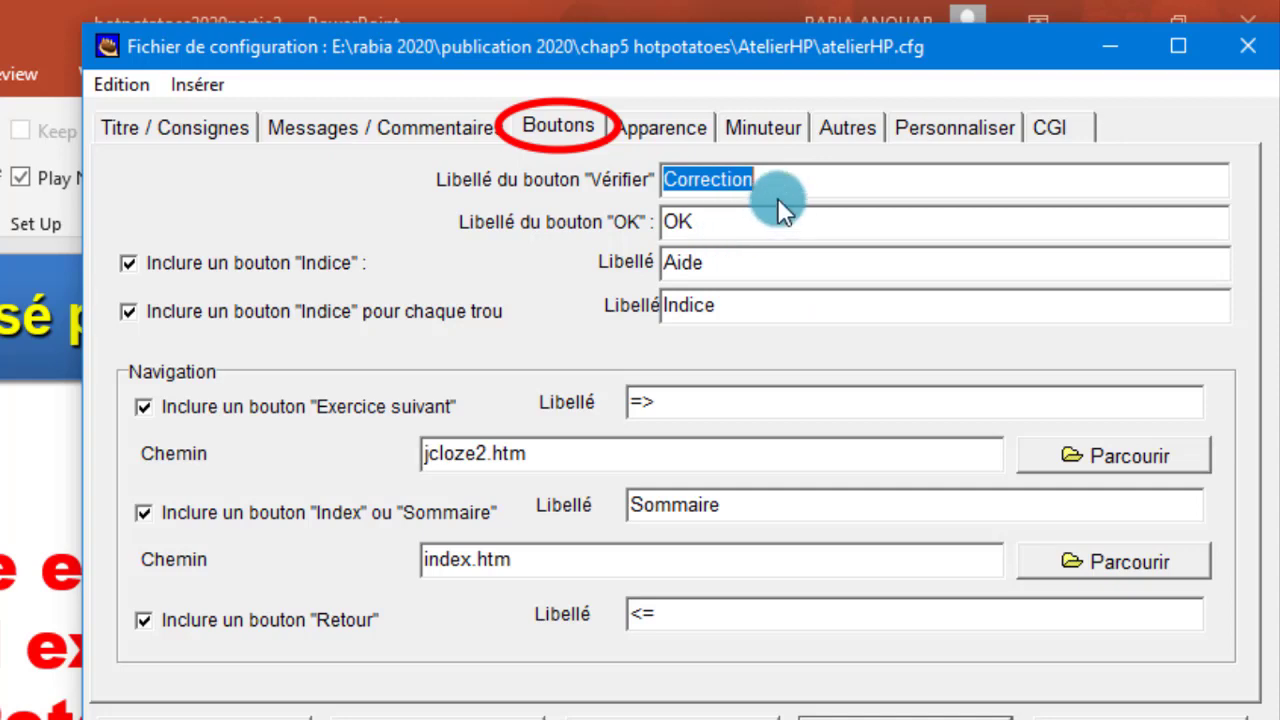
type("vé")
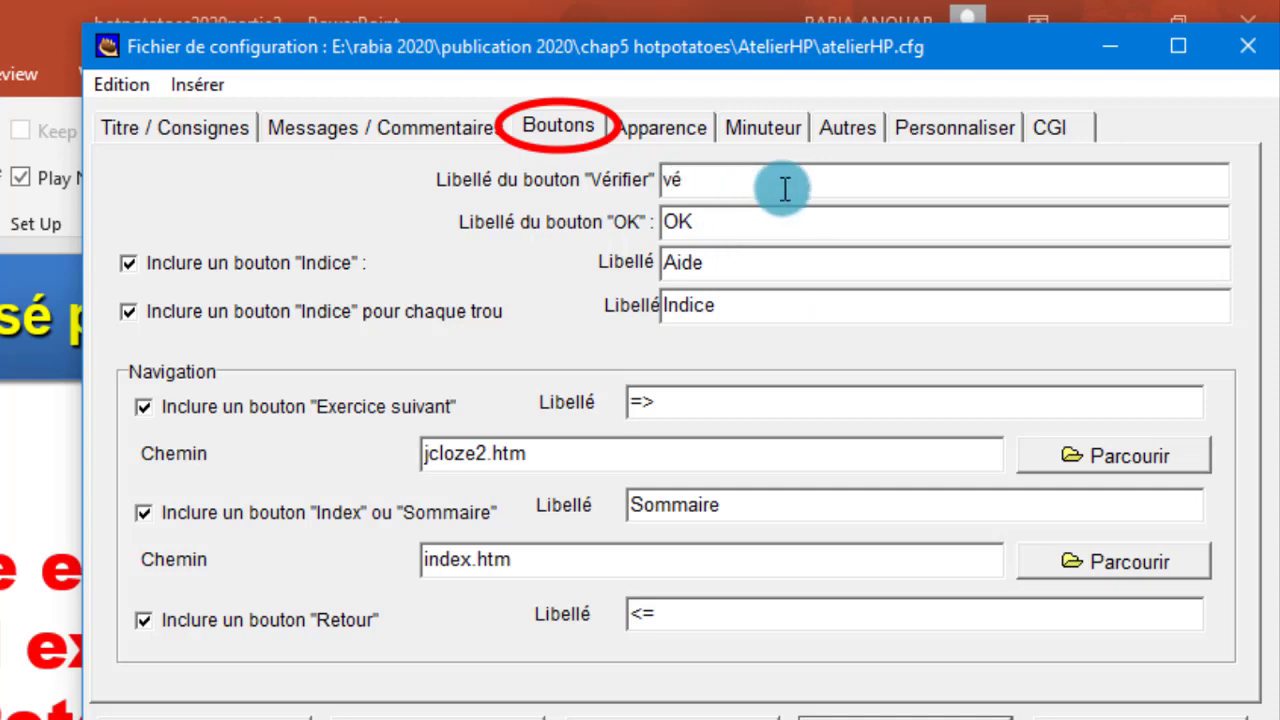
type("rifier votre réponse")
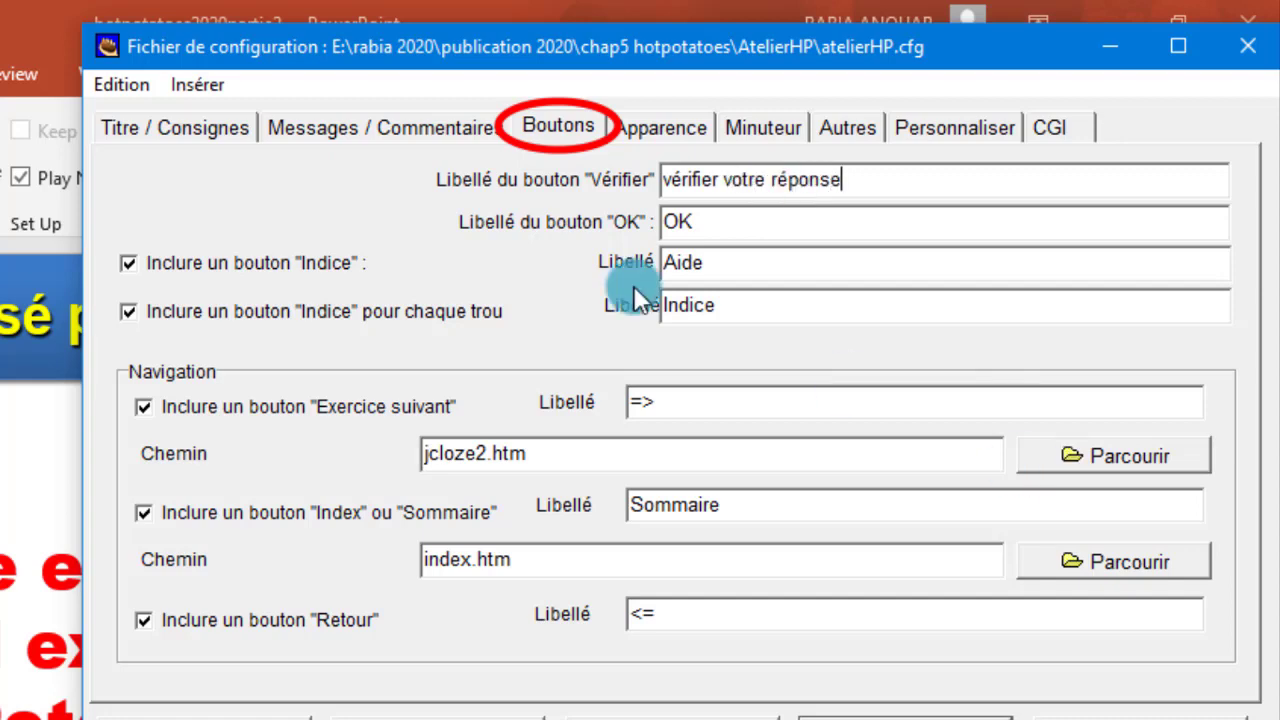
Change the exercise background colour to light yellow (#ffff80) in the page appearance settings
left_click(660, 138)
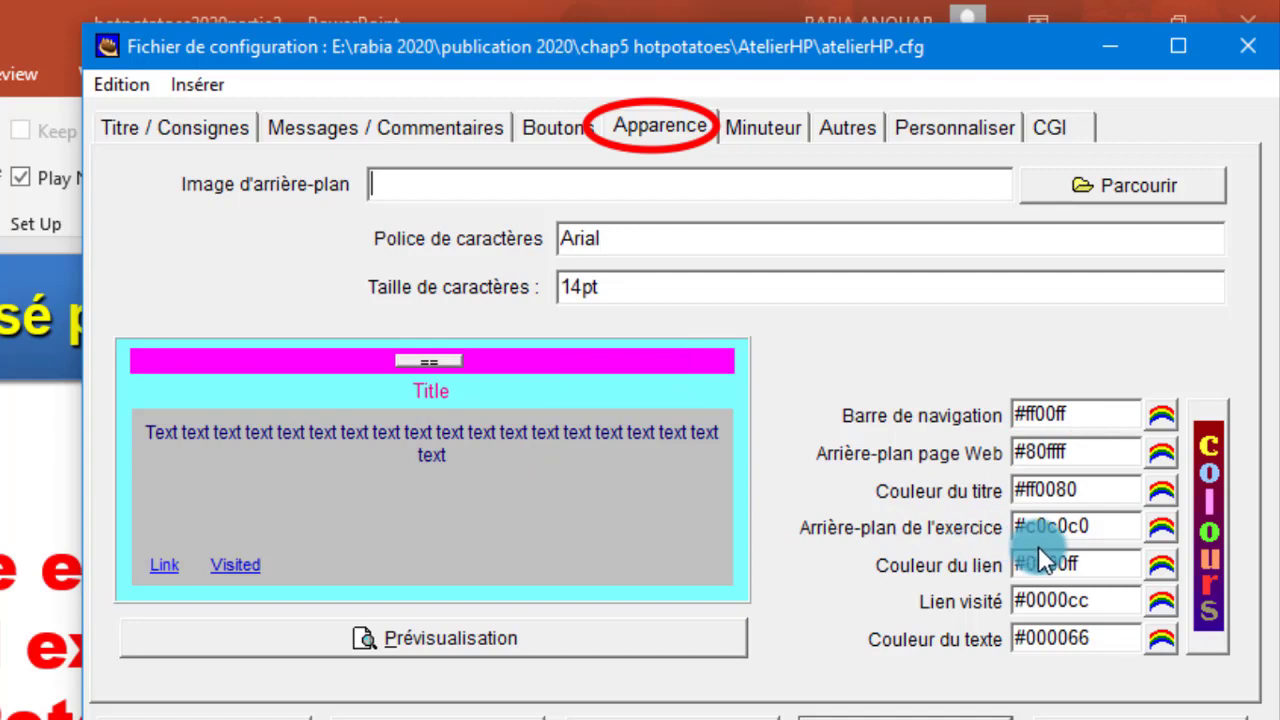
left_click(1162, 527)
left_click(153, 350)
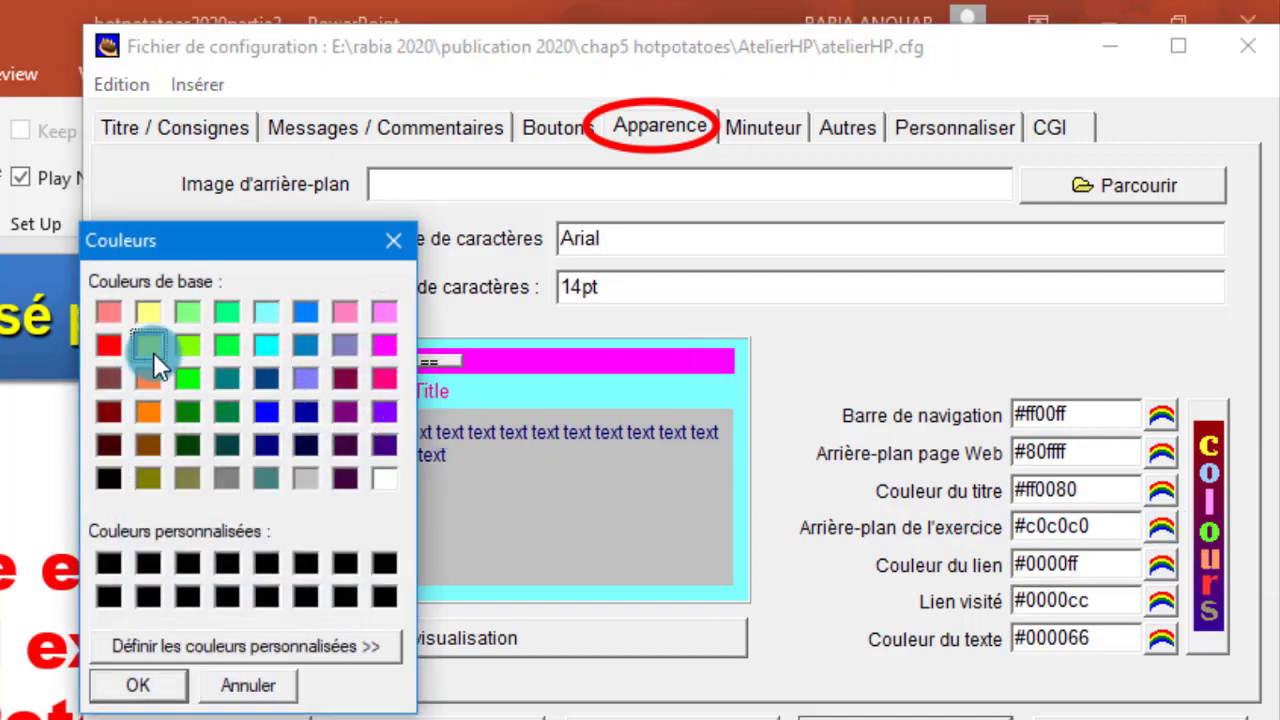
left_click(152, 312)
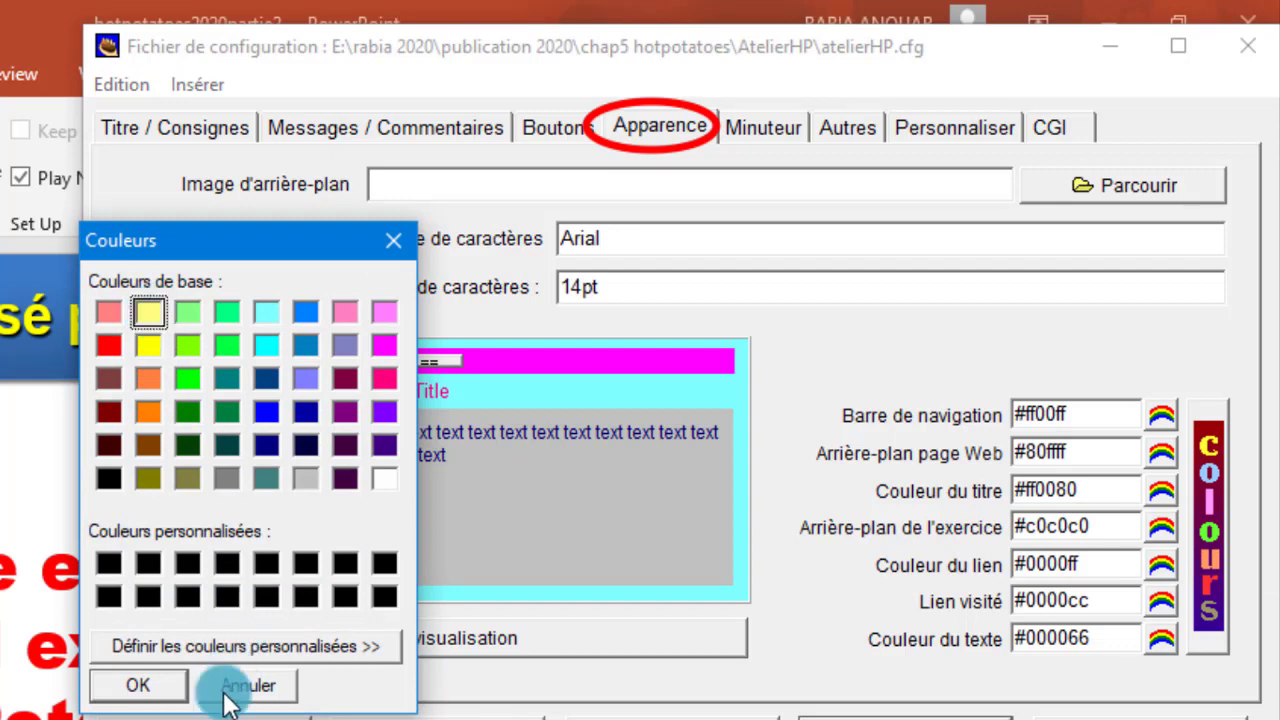
left_click(137, 685)
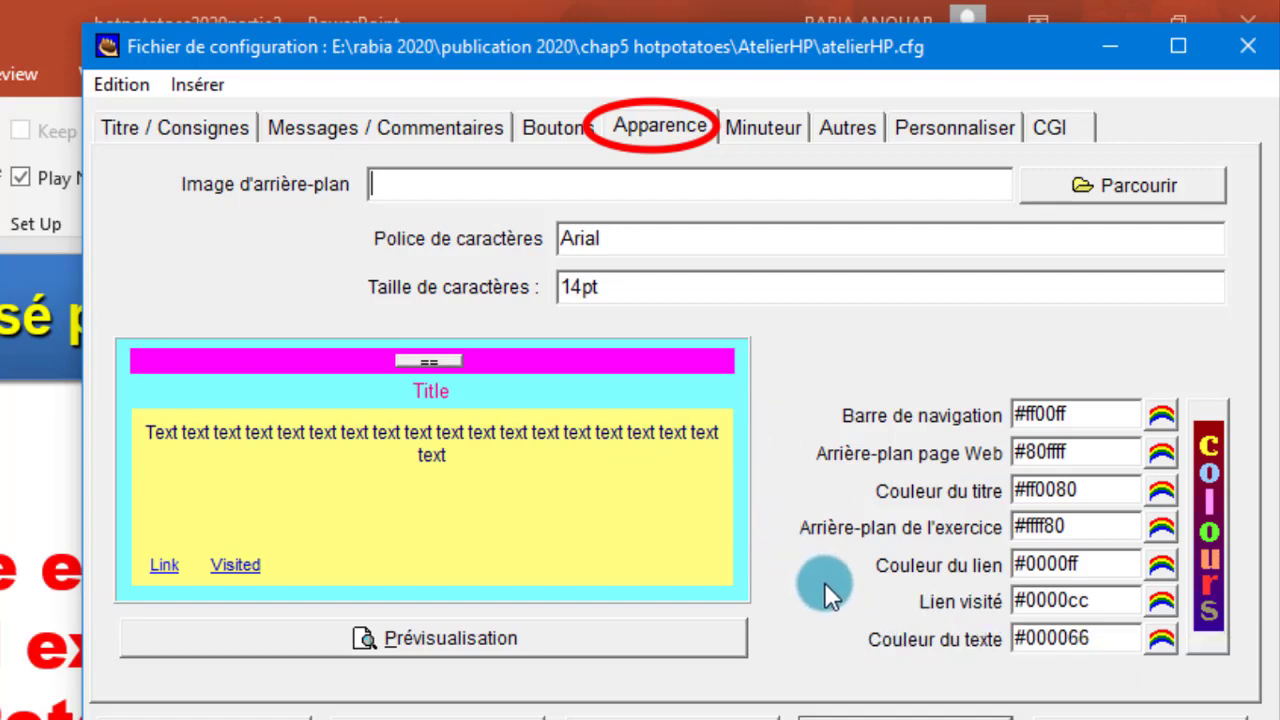
Limit the exercise duration to 3 minutes and 0 seconds, and accept the page configuration
left_click(771, 141)
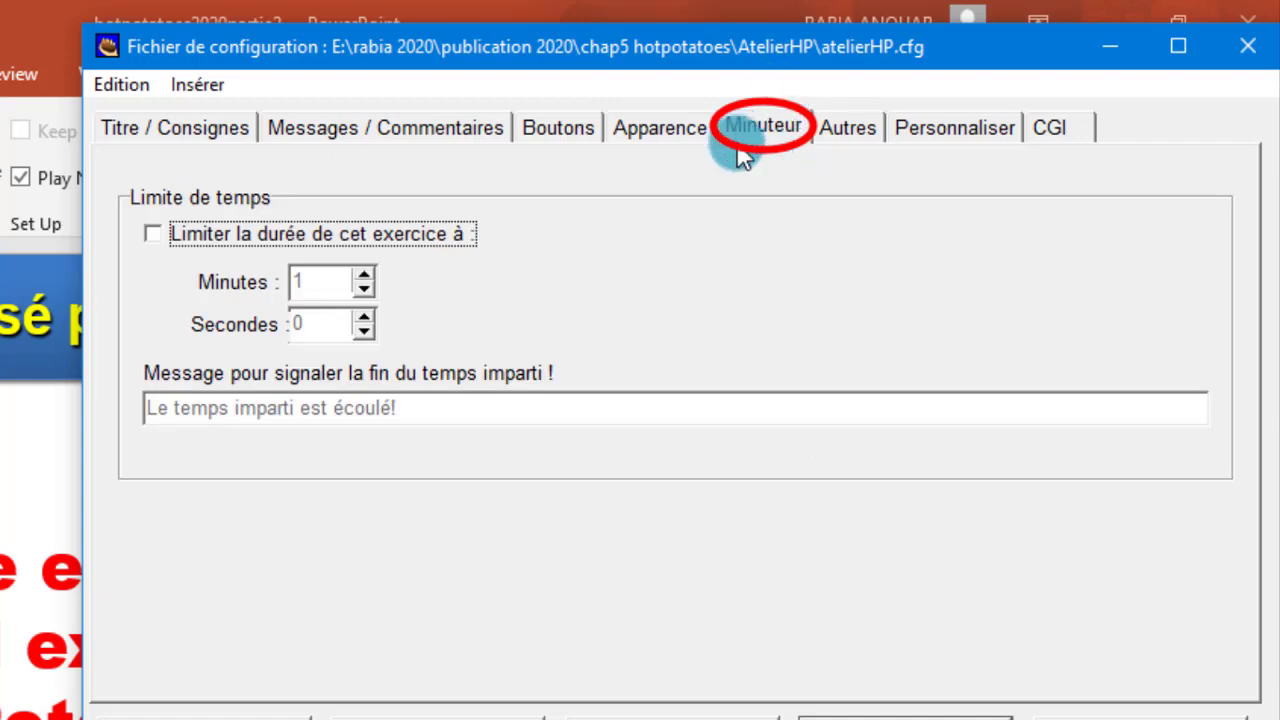
left_click(184, 240)
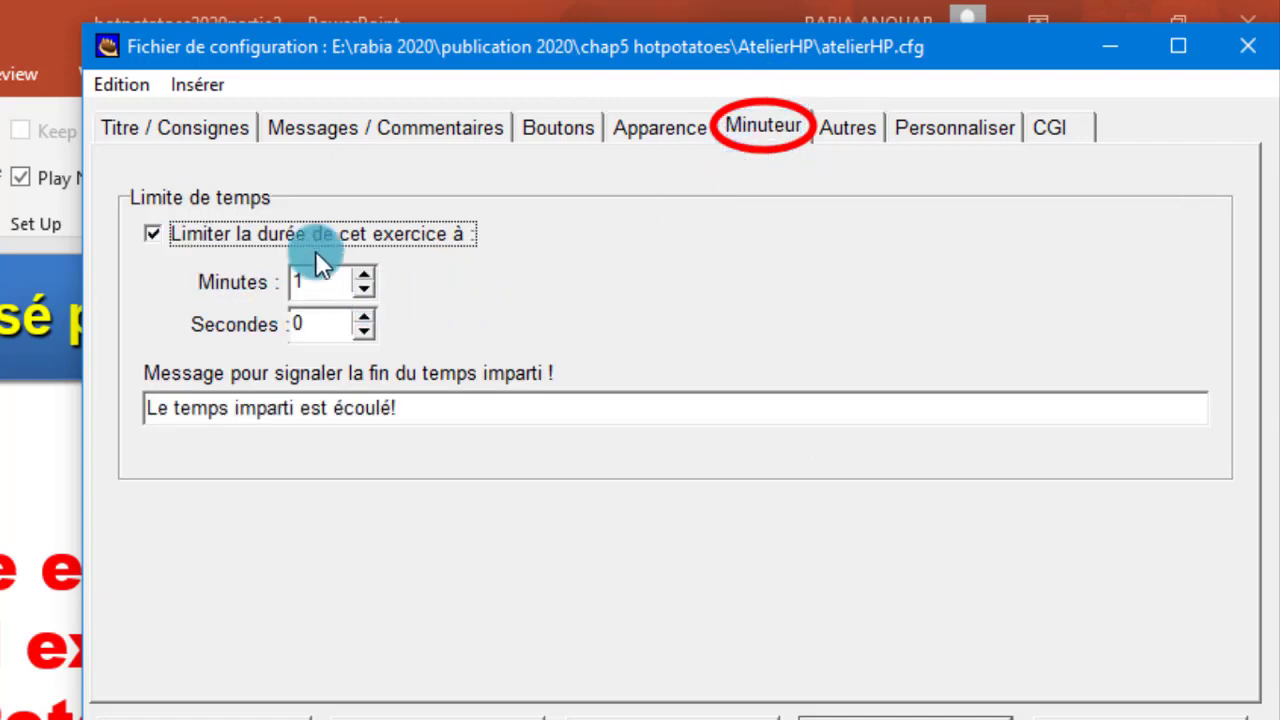
left_click(365, 274)
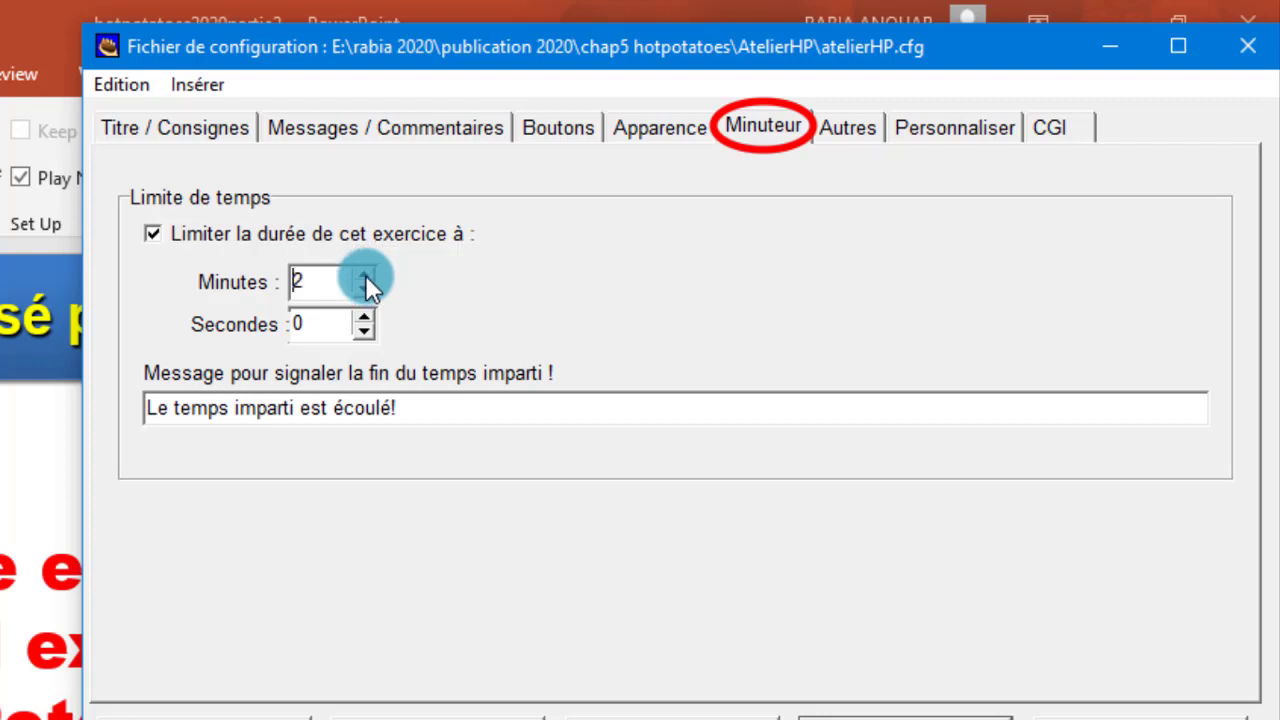
left_click(365, 274)
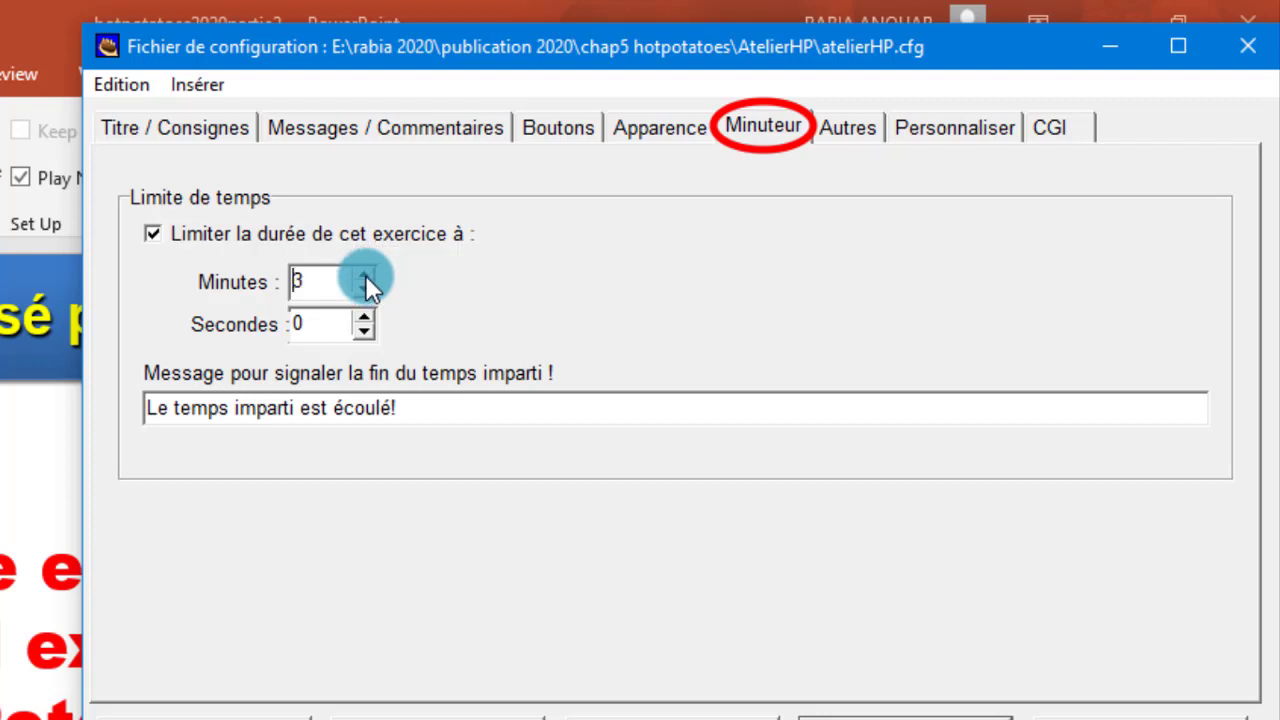
left_click(296, 287)
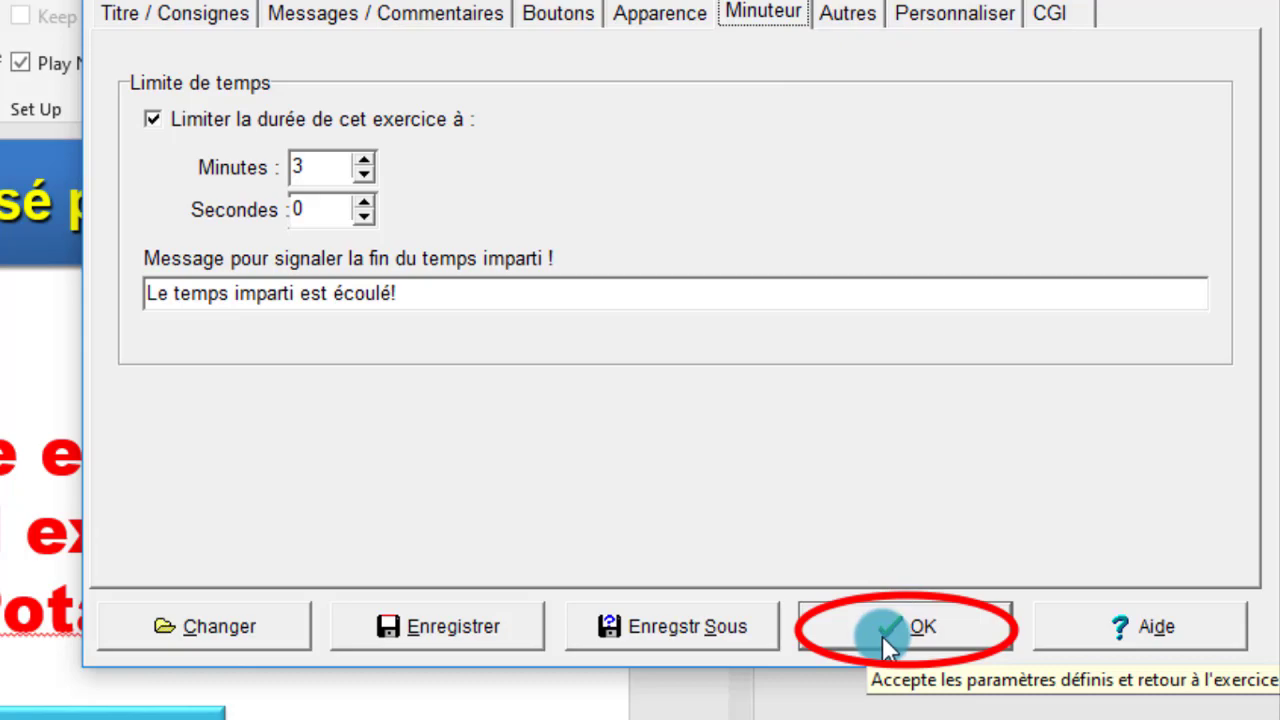
left_click(882, 635)
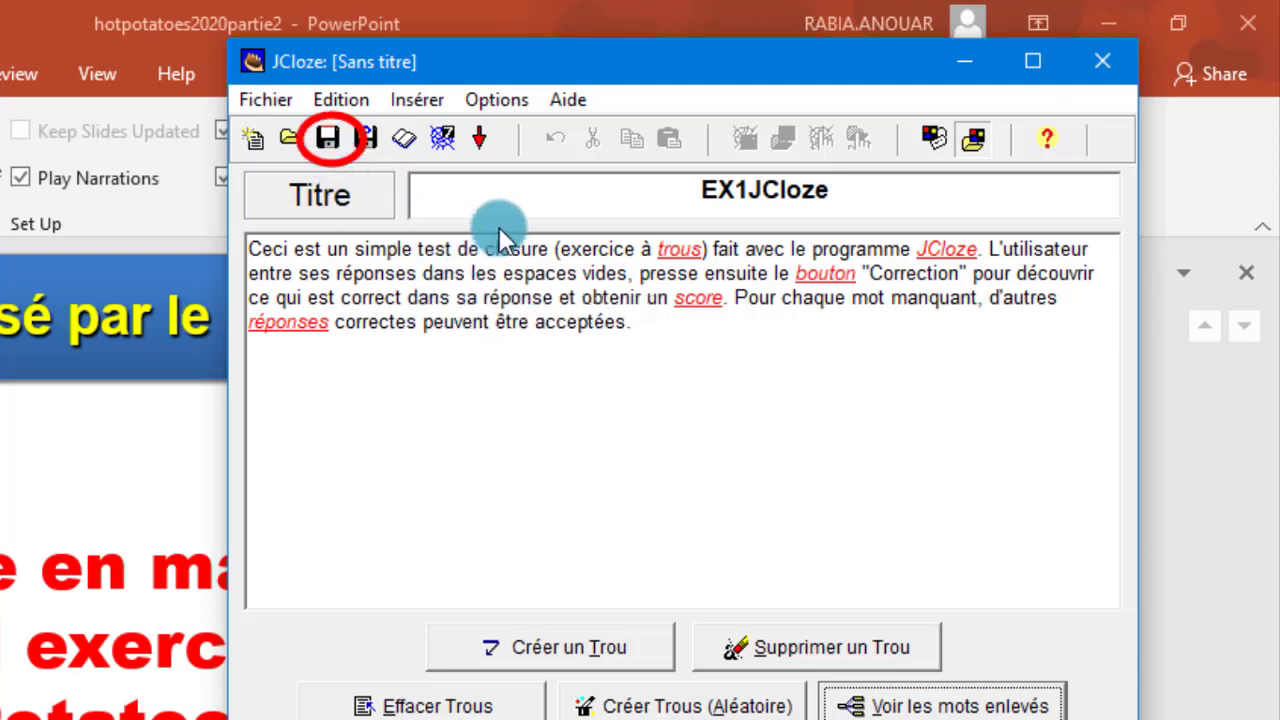
Save the JCloze project as "Ex1_JClose" in the "TP etudiant" folder
left_click(328, 140)
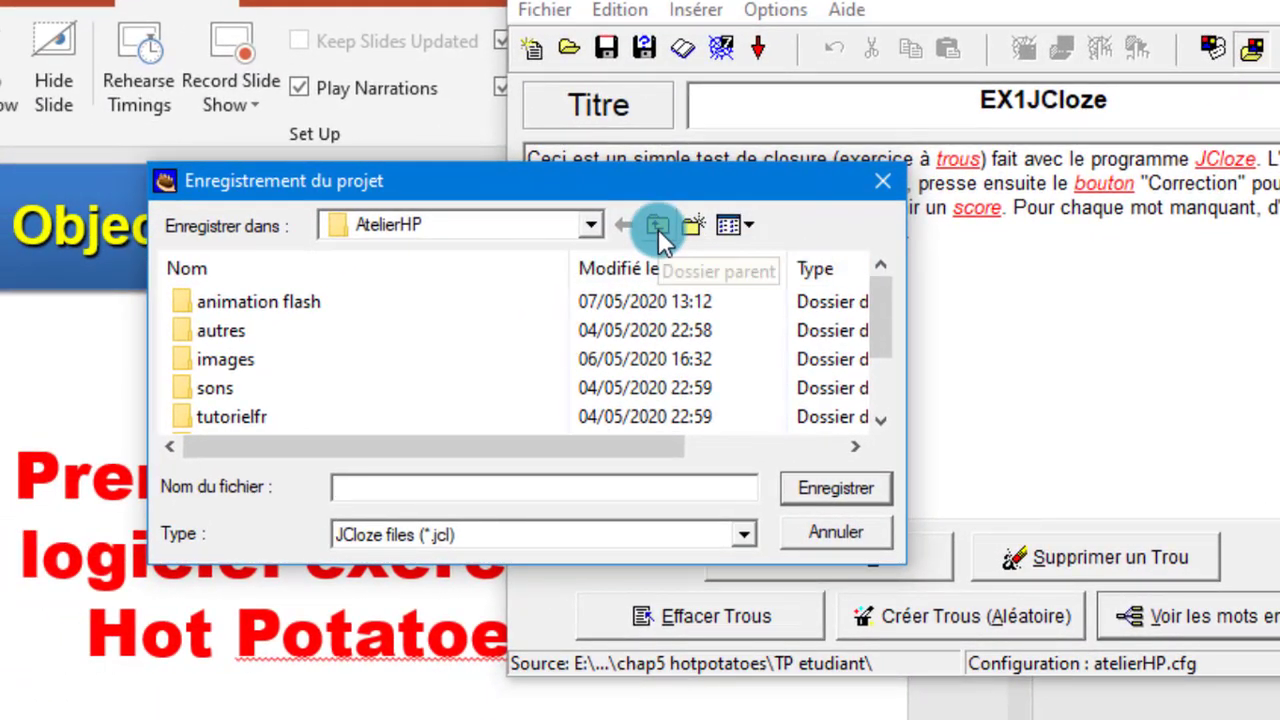
left_click(658, 232)
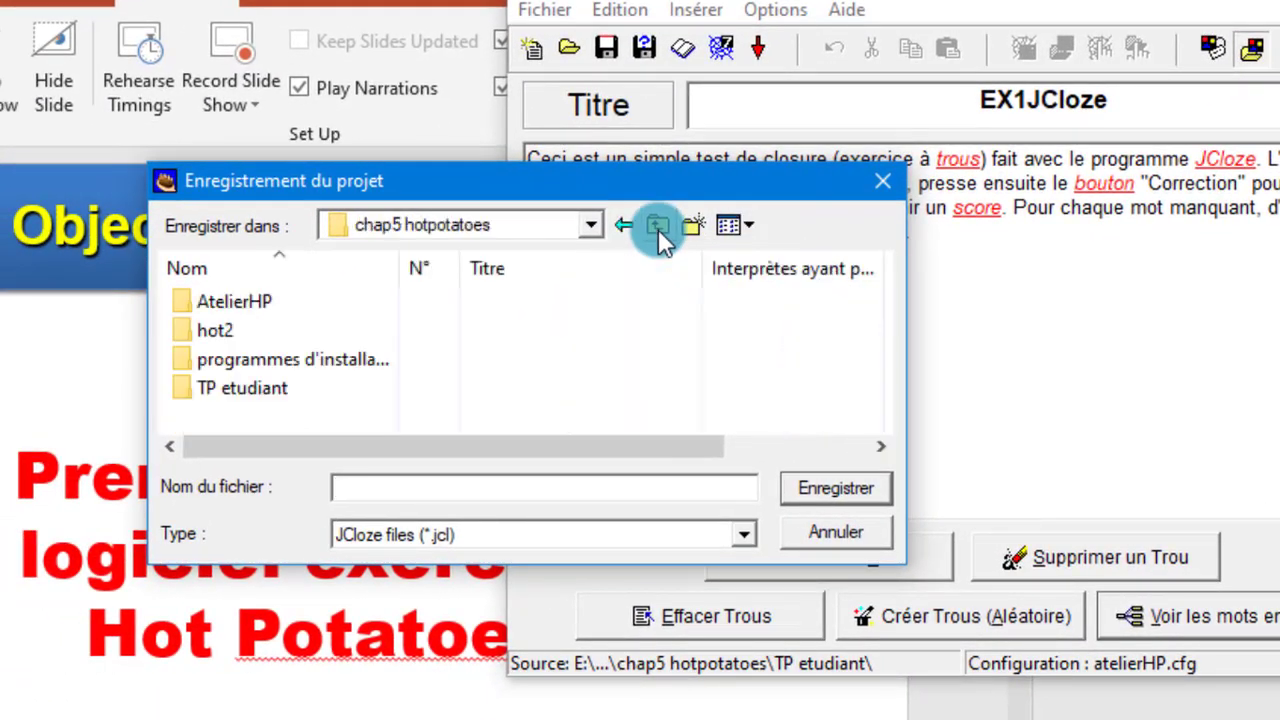
double_click(289, 401)
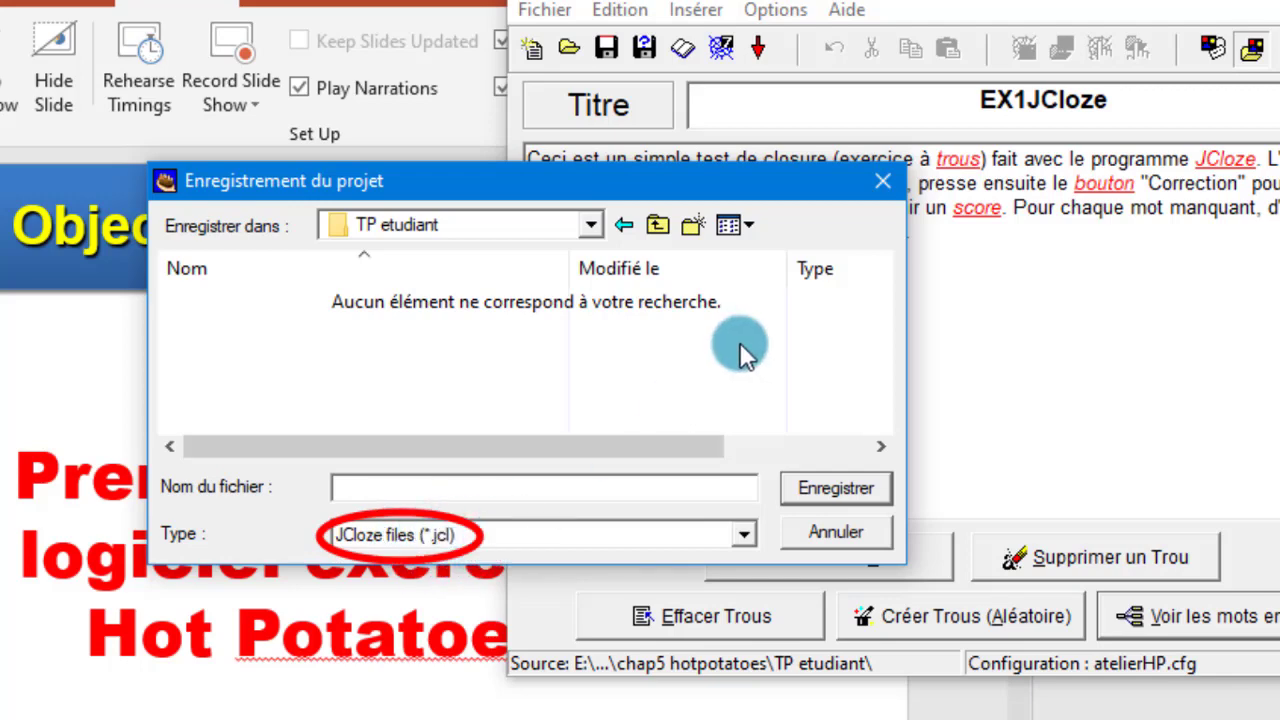
left_click(559, 484)
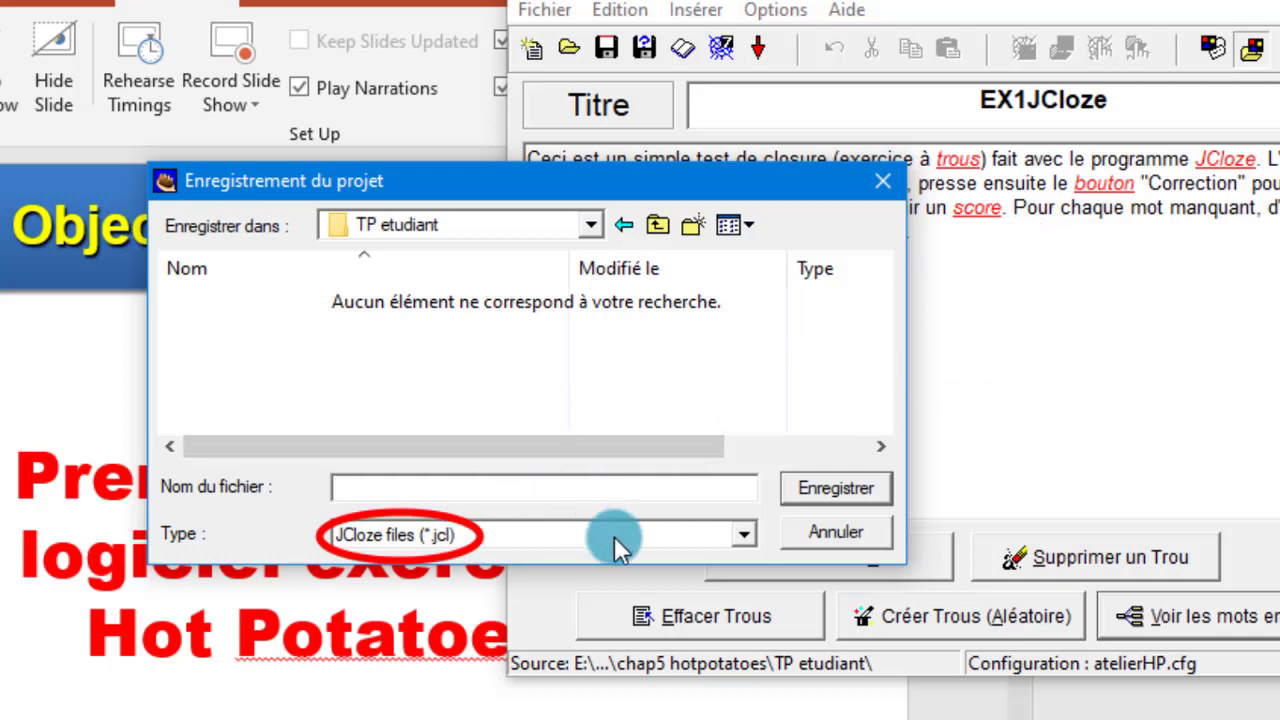
type("Ex1_JClose")
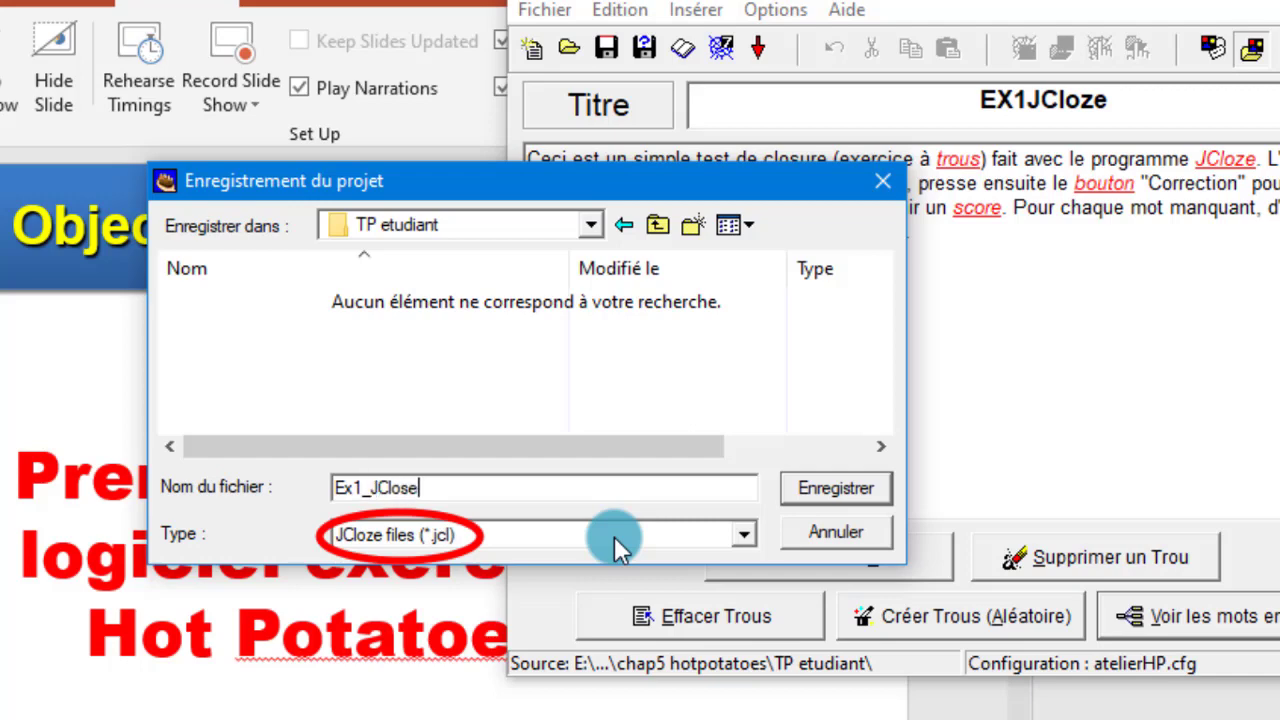
left_click(841, 484)
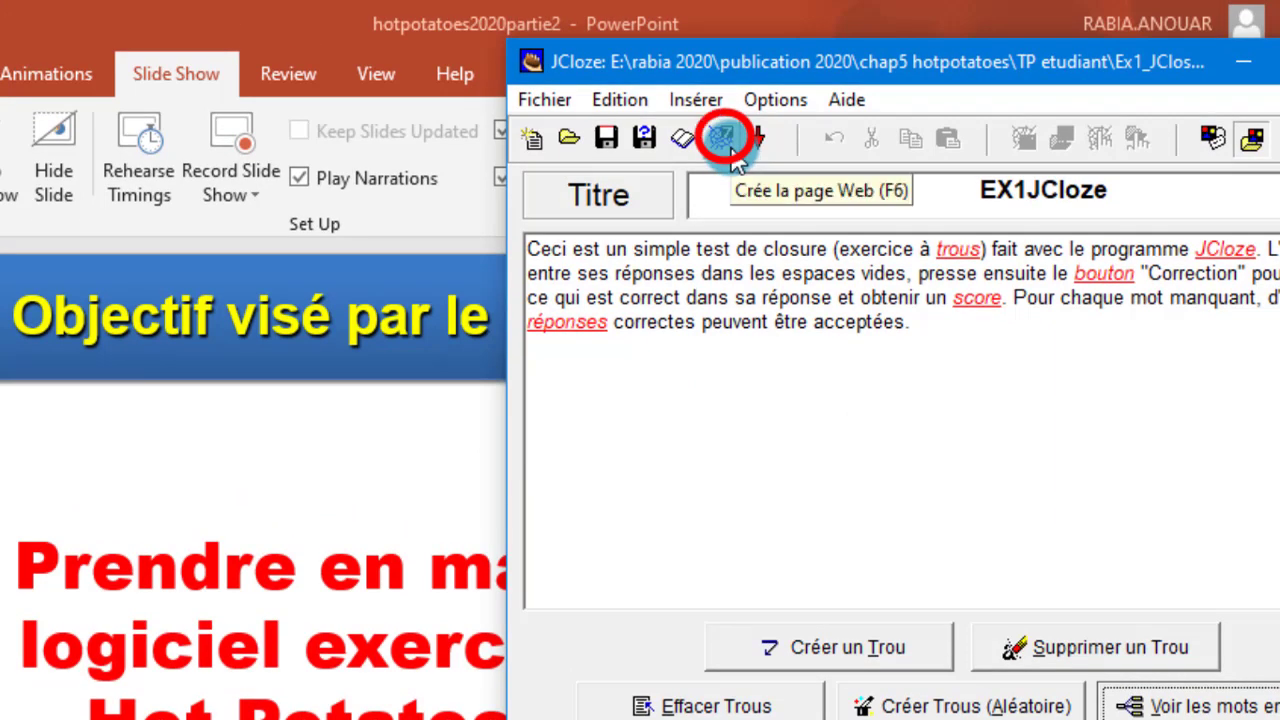
Create the exercise's web page as the HTML file "Ex1_JClose" in the "TP etudiant" folder
left_click(721, 139)
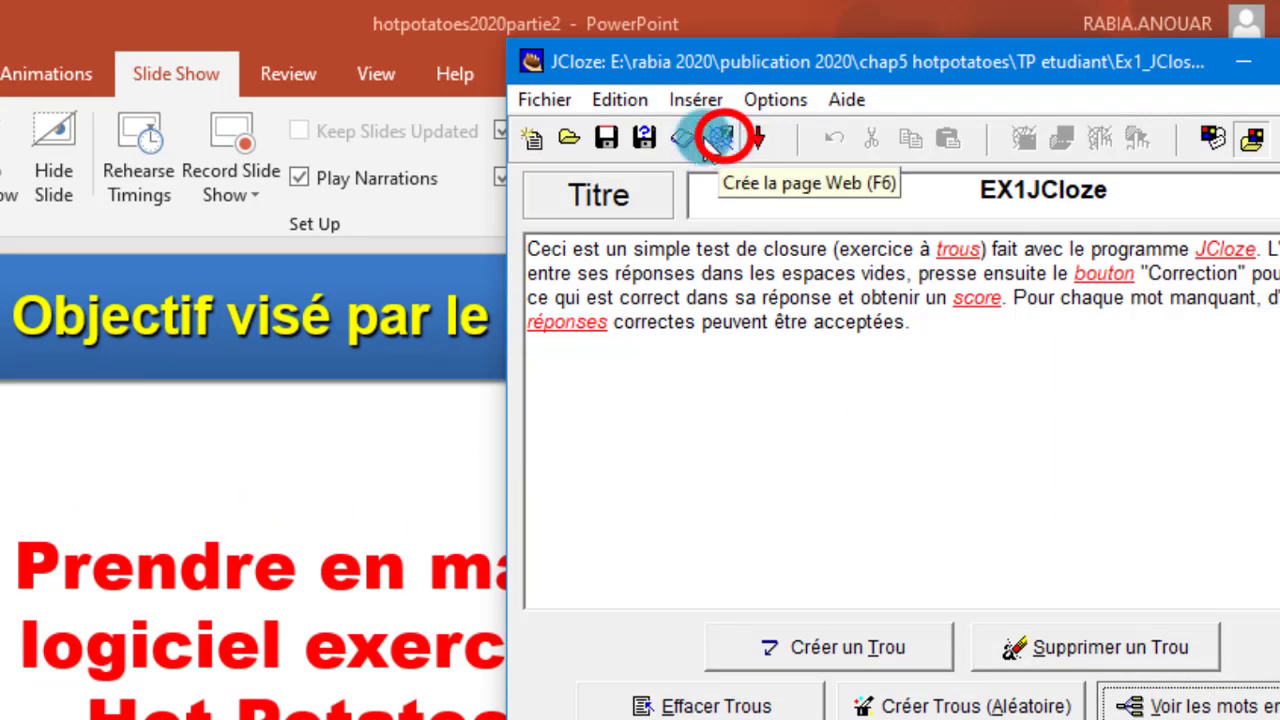
left_click(540, 102)
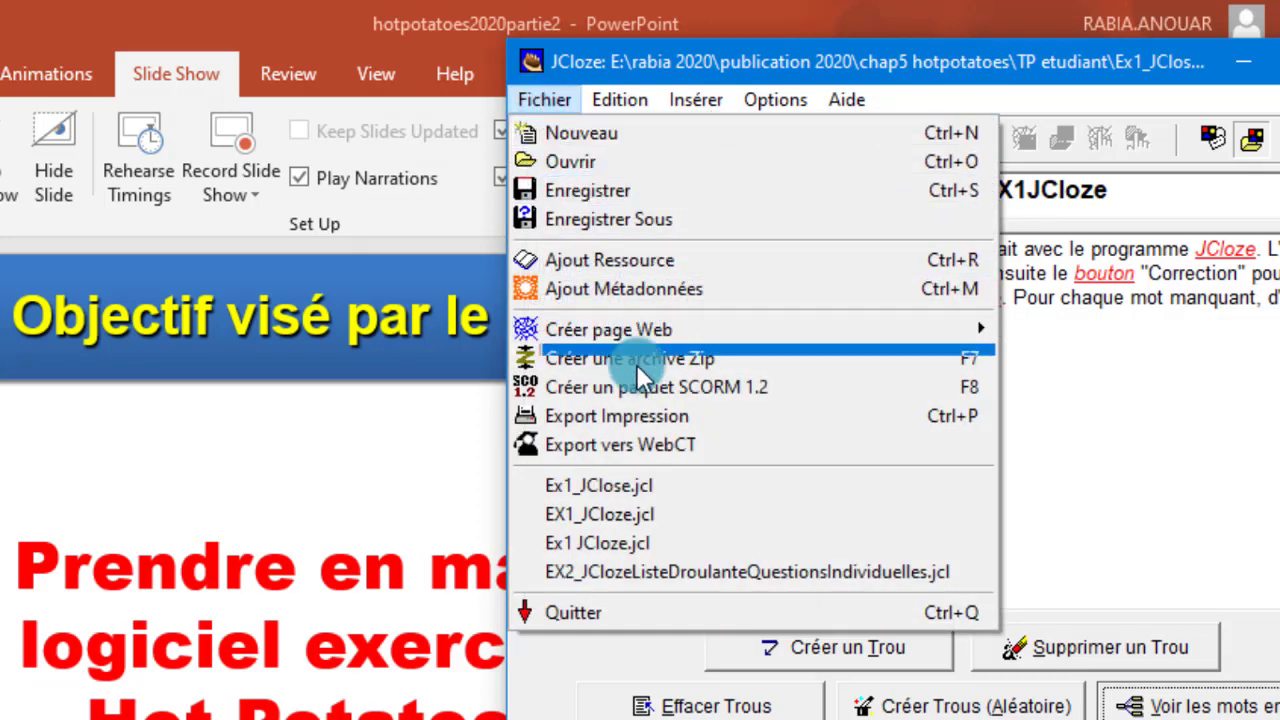
mouse_move(653, 334)
key("F6")
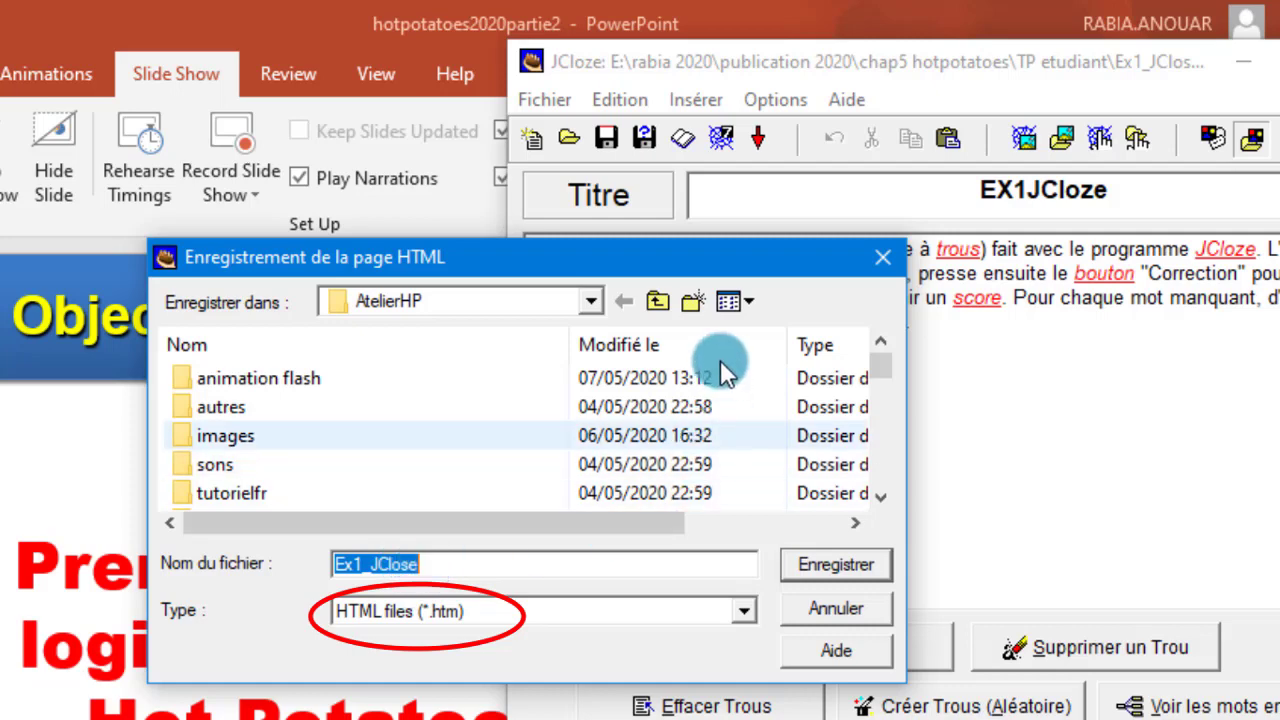
left_click(658, 301)
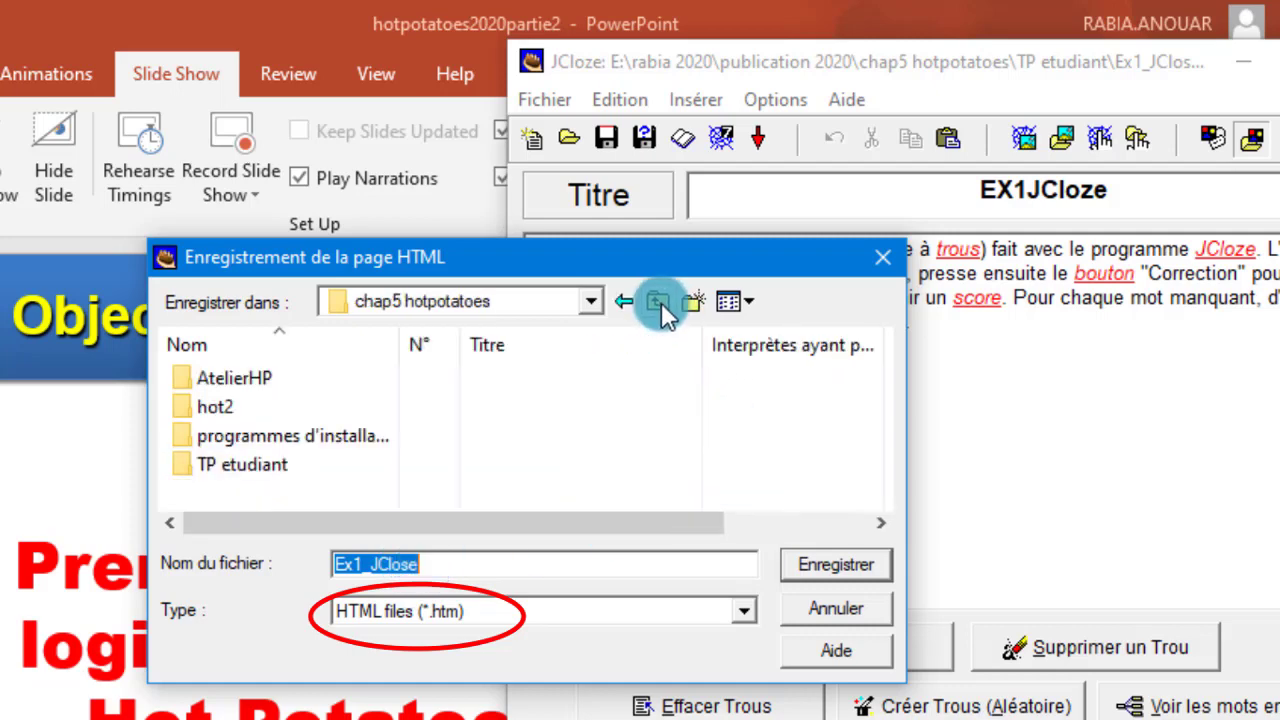
double_click(250, 465)
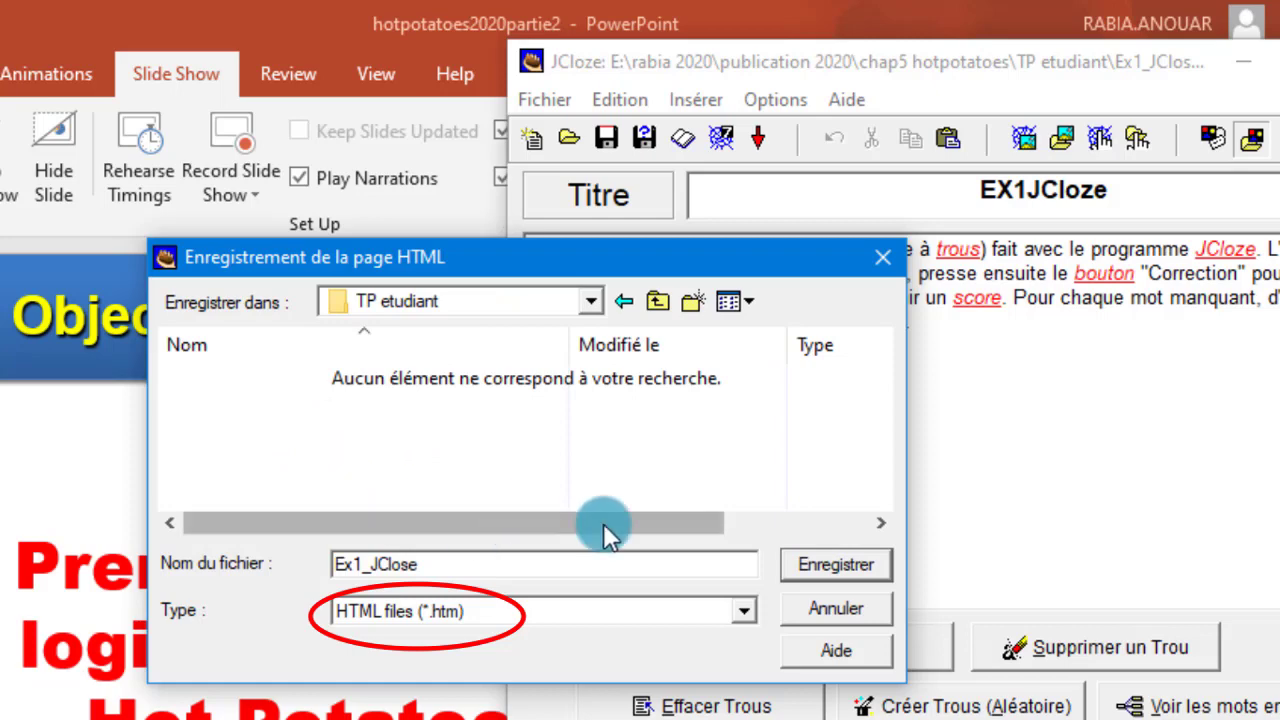
left_click(828, 567)
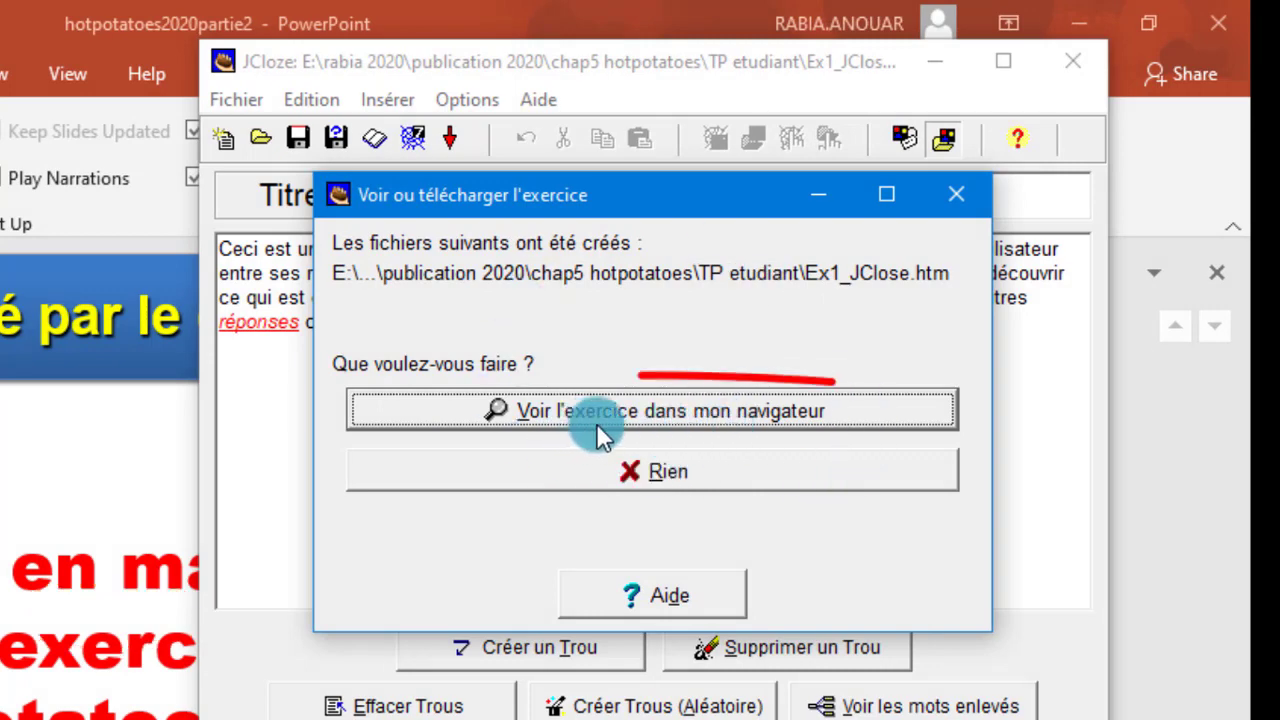
View the exercise in the web browser, display the first gap's clue and dismiss it
left_click(672, 414)
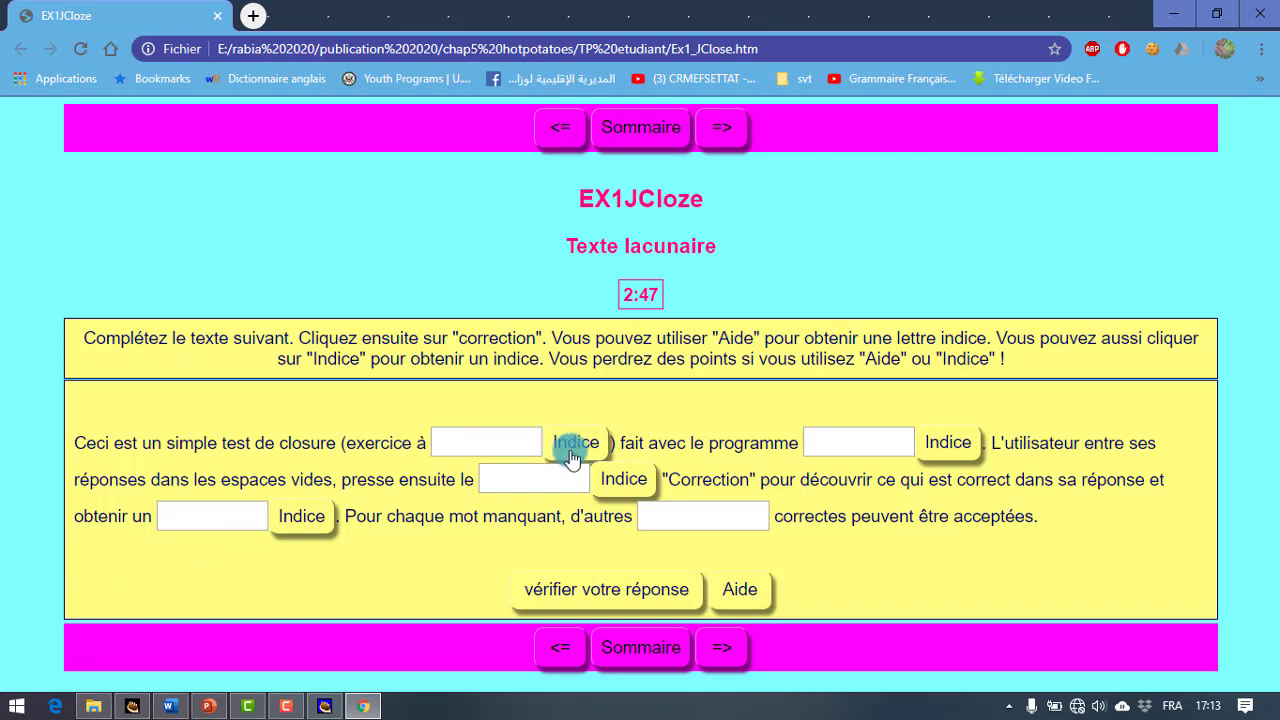
left_click(592, 455)
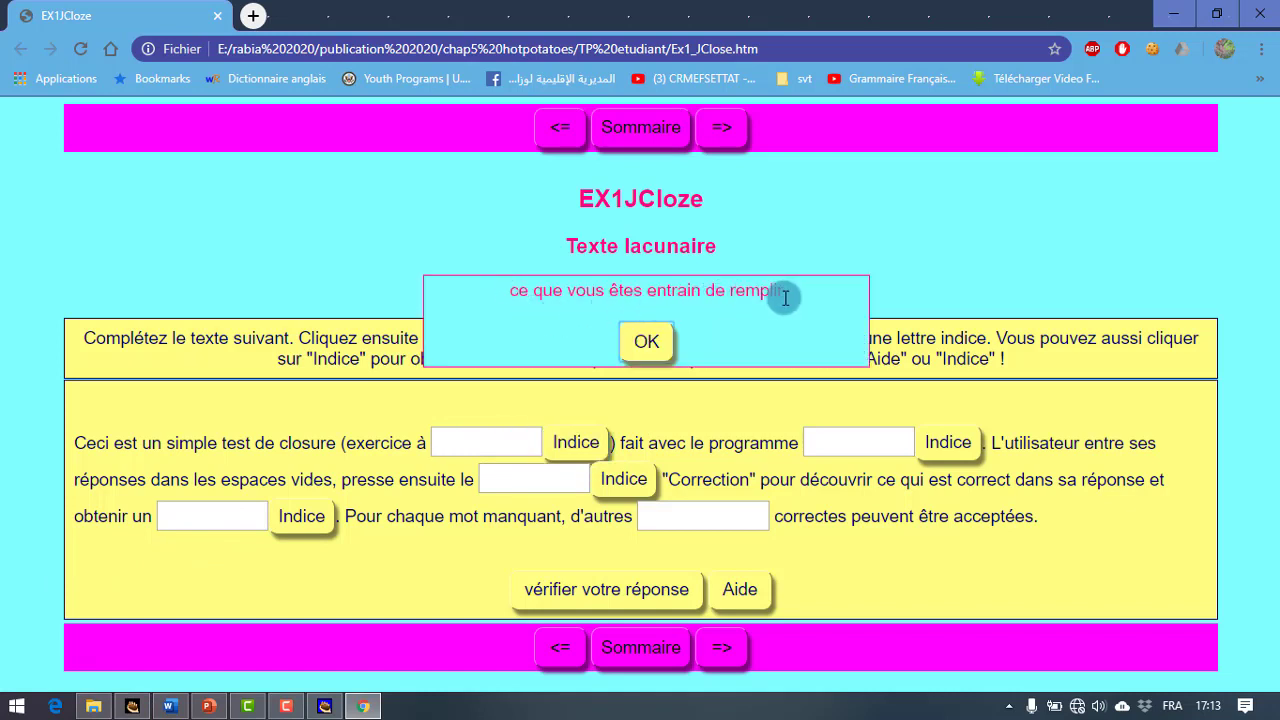
left_click(665, 343)
Fill the first four gaps with "trous", "JCloze", "bouton" and "score", leave the fifth empty, and check the answers
left_click(457, 441)
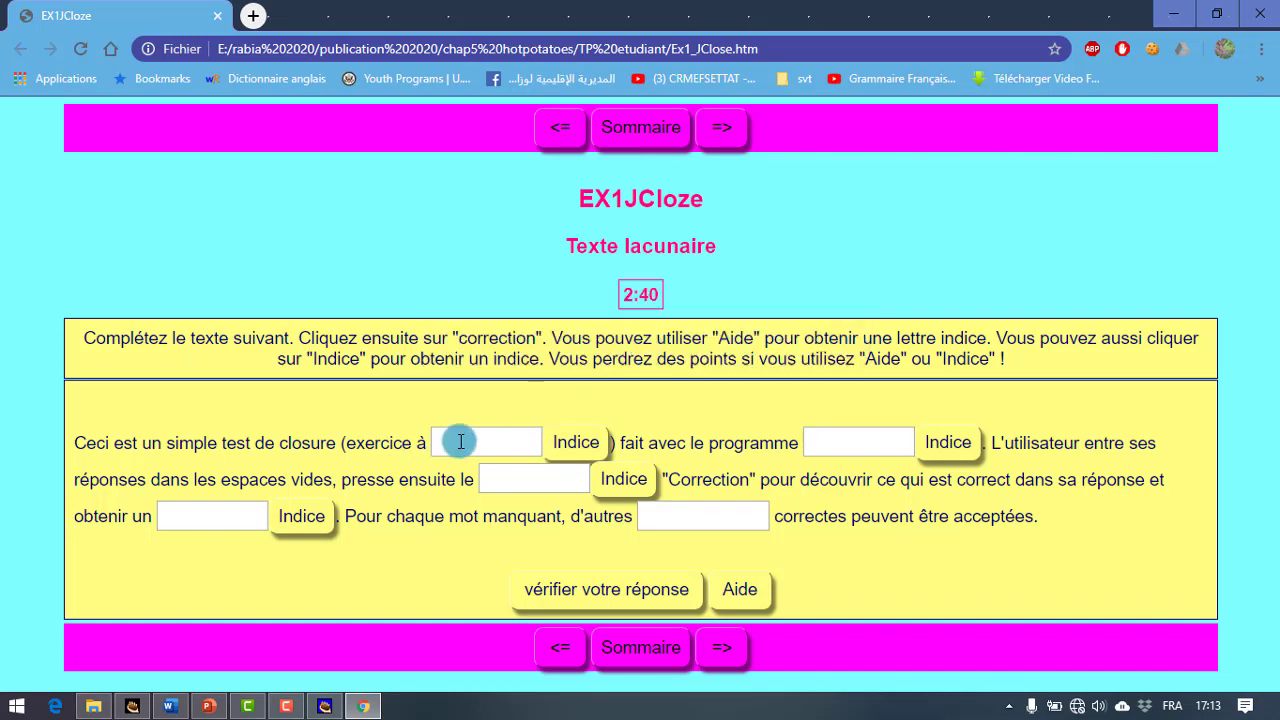
type("trous")
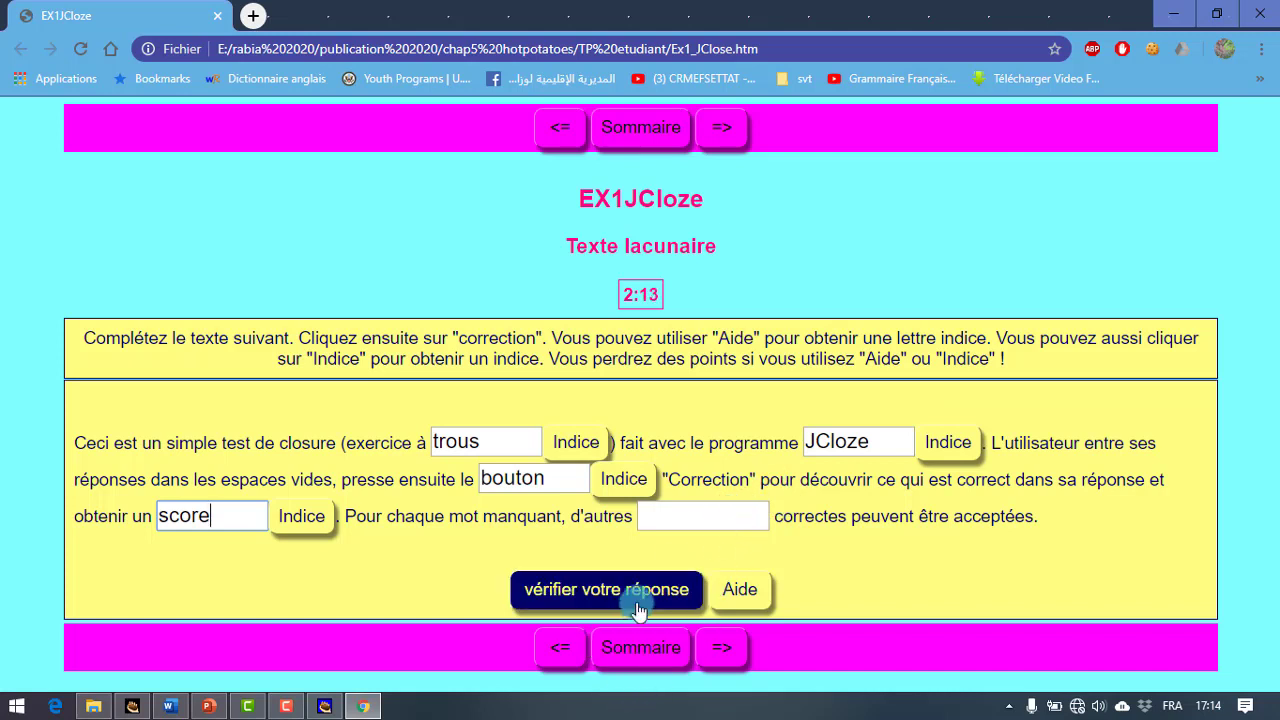
left_click(637, 602)
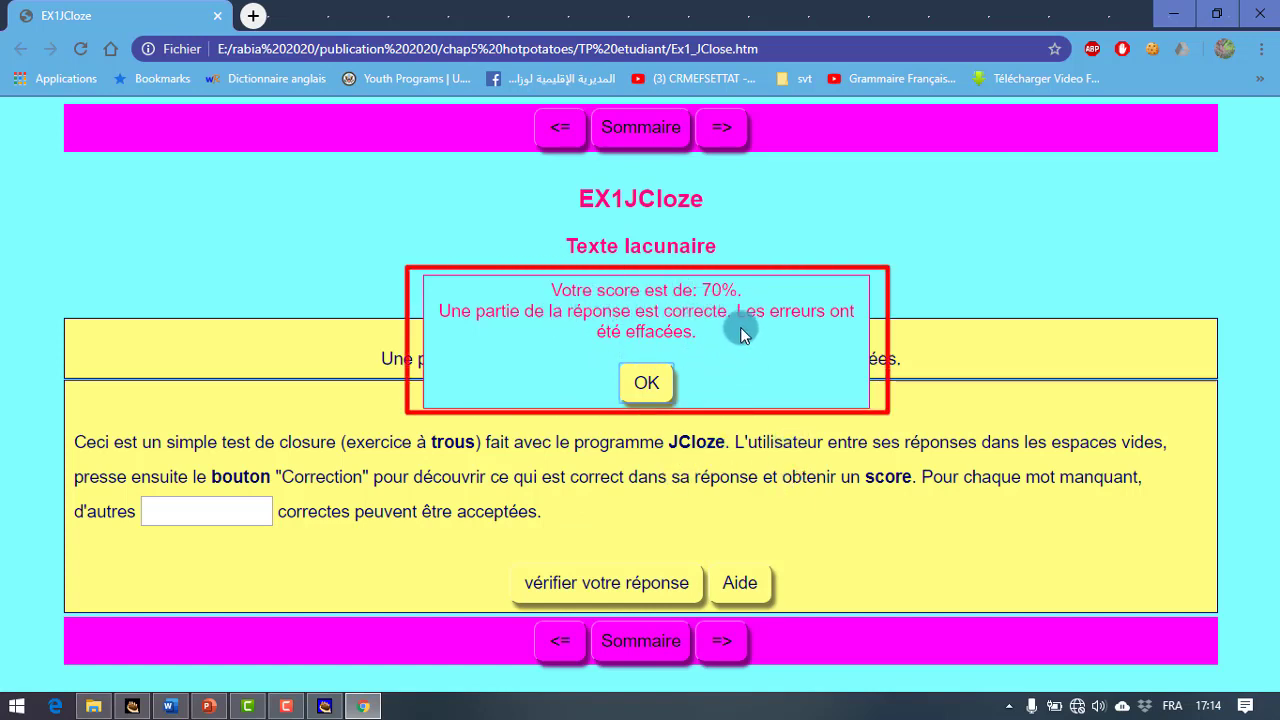
left_click_drag(763, 336, 828, 363)
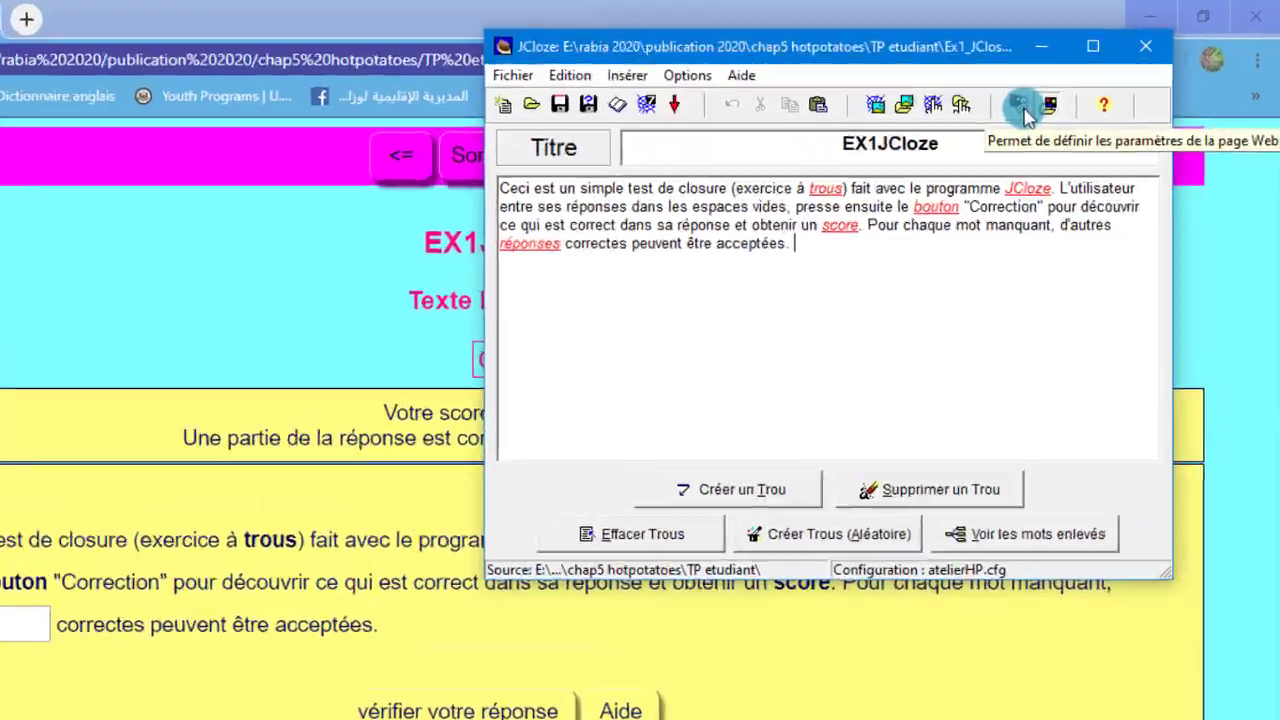
Switch back to JCloze's page configuration and include the special-character keyboard and the word list with the text
left_click(1067, 87)
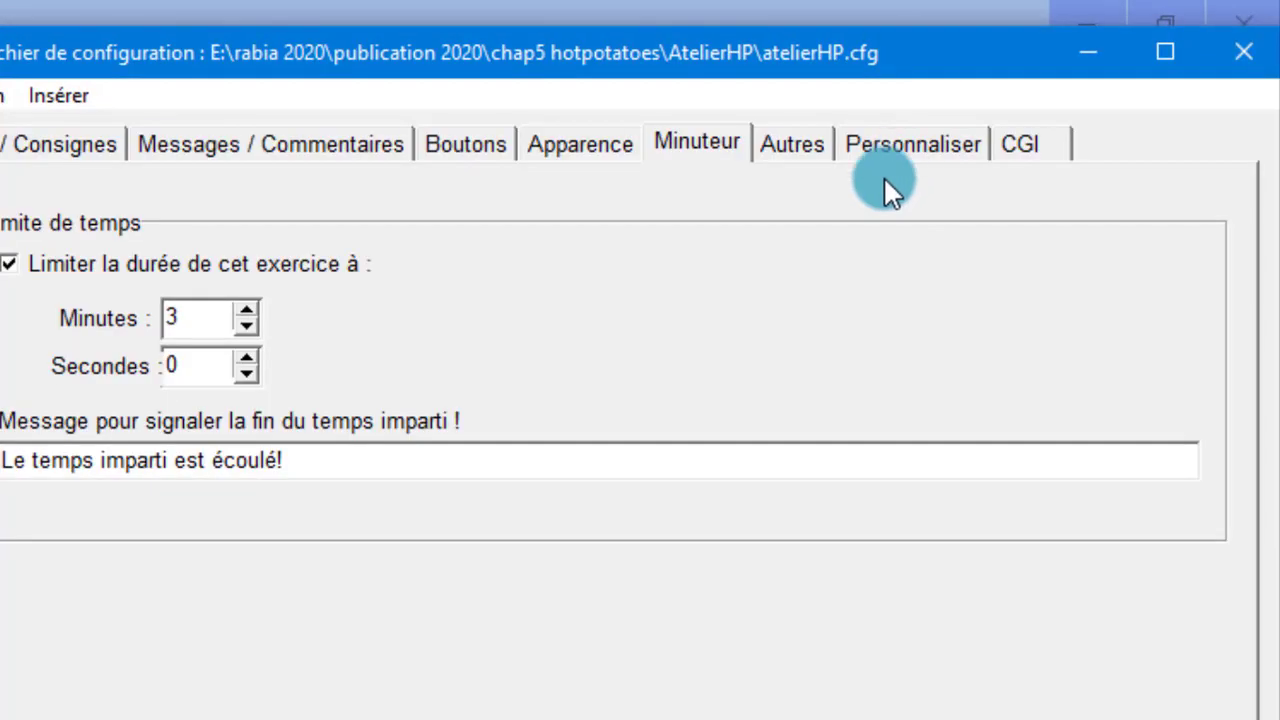
left_click(800, 145)
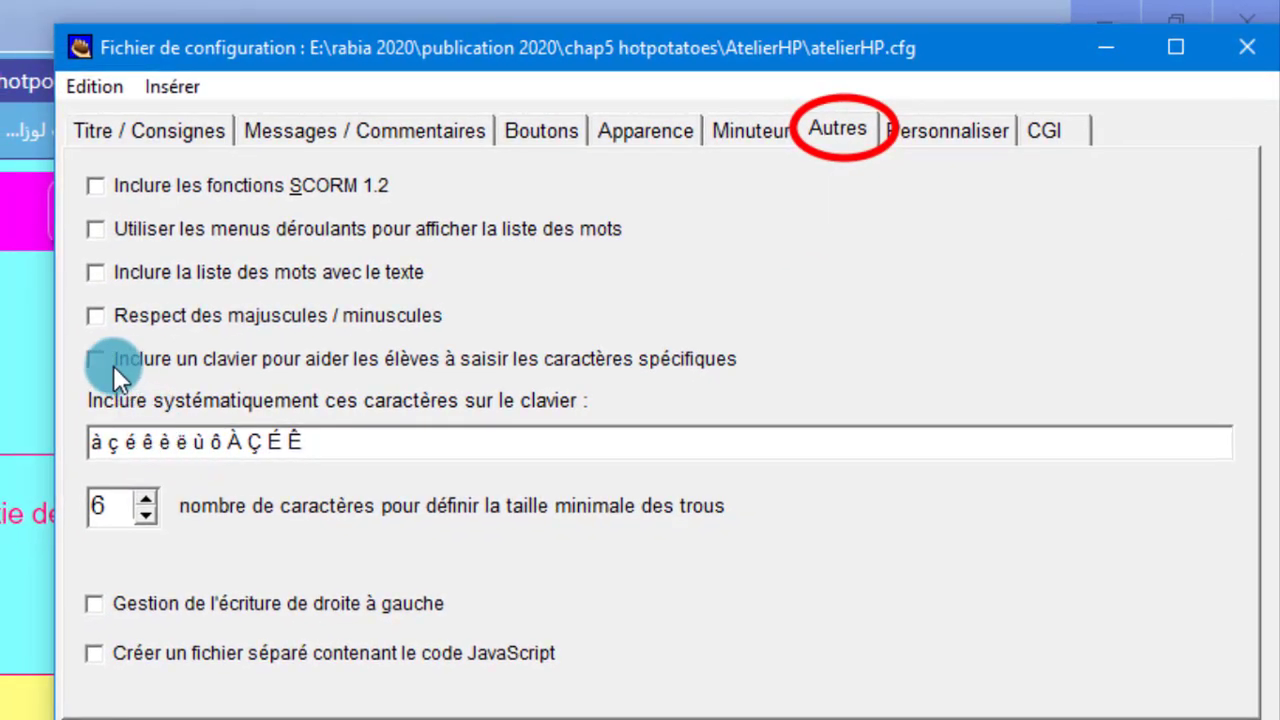
left_click(113, 365)
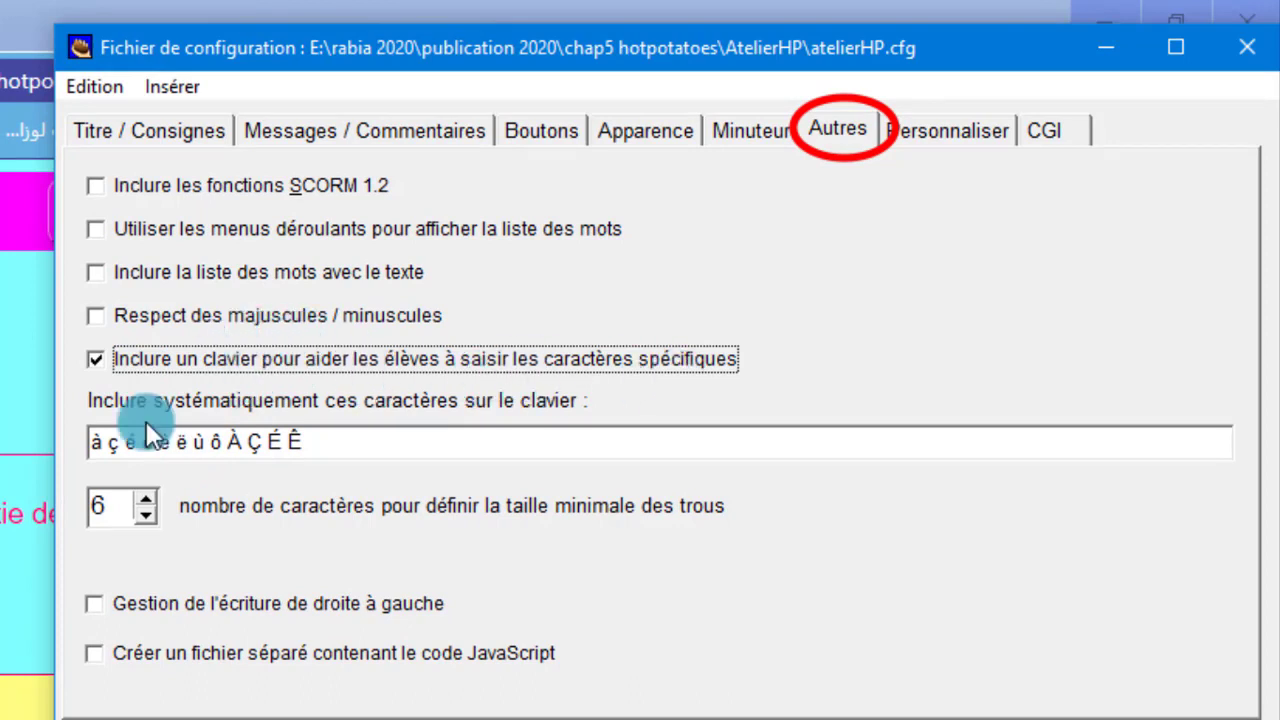
left_click(97, 273)
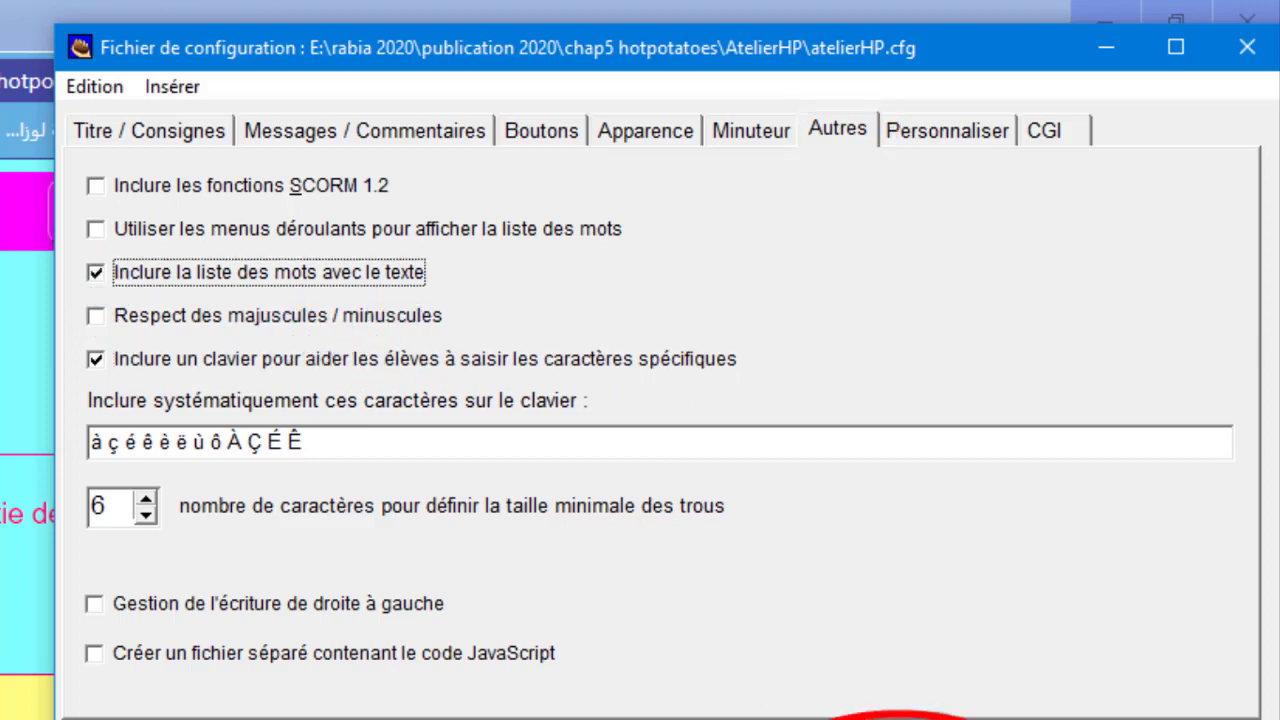
Accept the configuration and export the exercise's web page again, replacing the existing "Ex1_JClose" HTML file in the "TP etudiant" folder
left_click(828, 712)
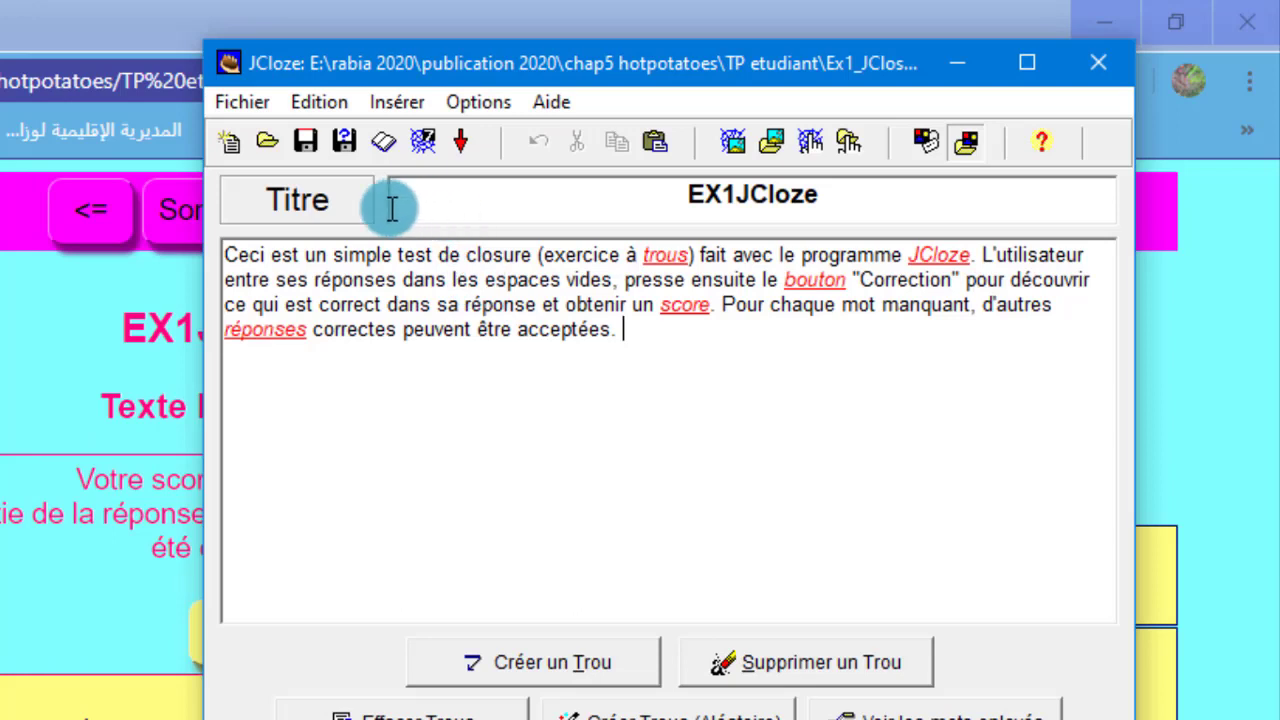
left_click(425, 146)
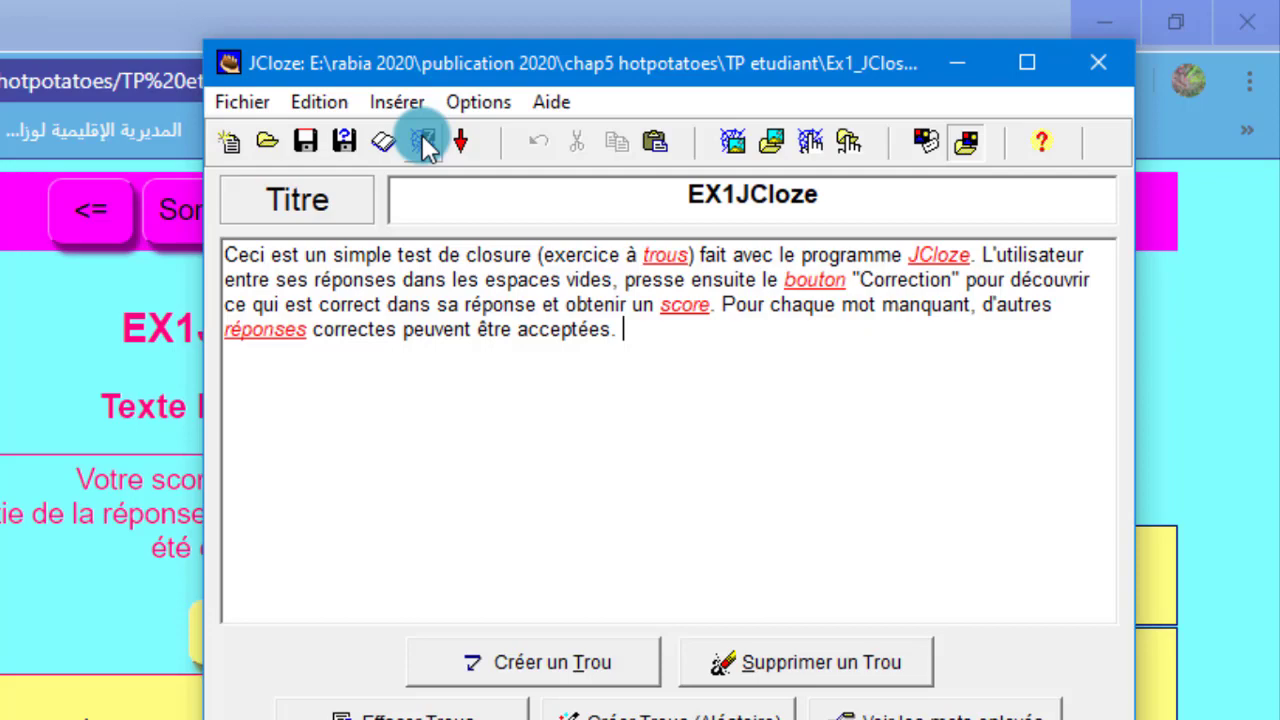
left_click(425, 146)
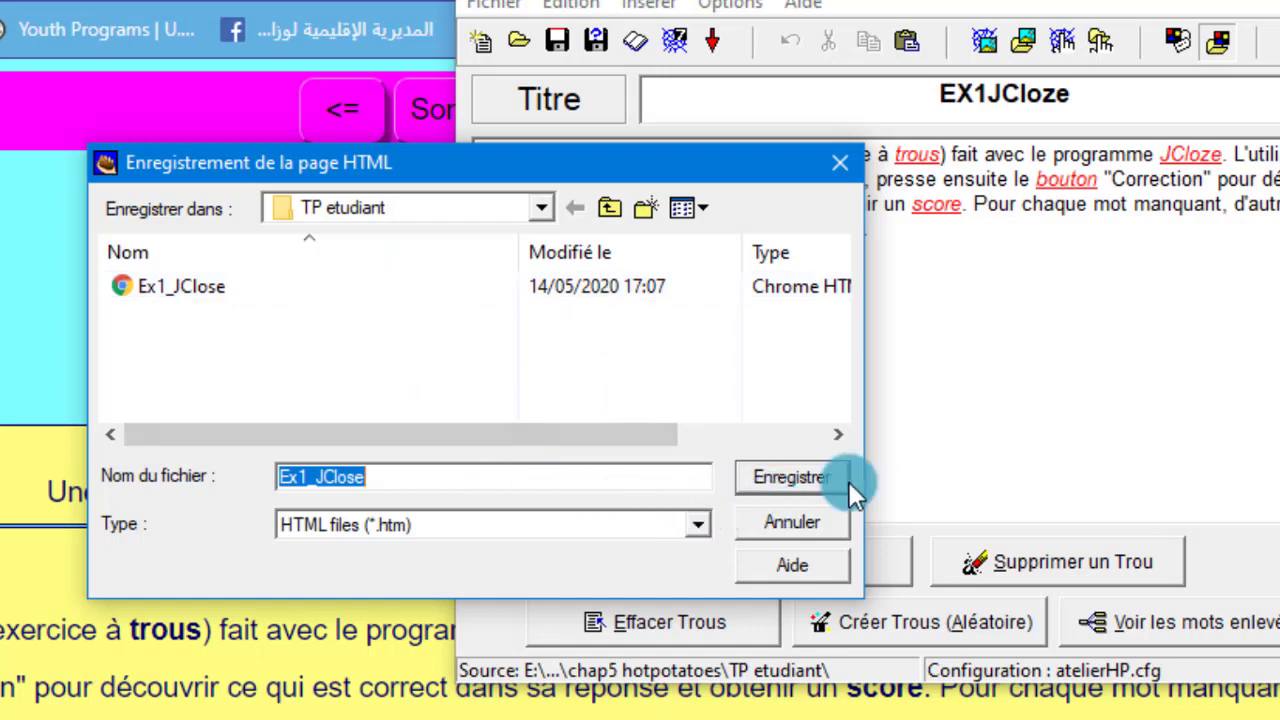
left_click(785, 479)
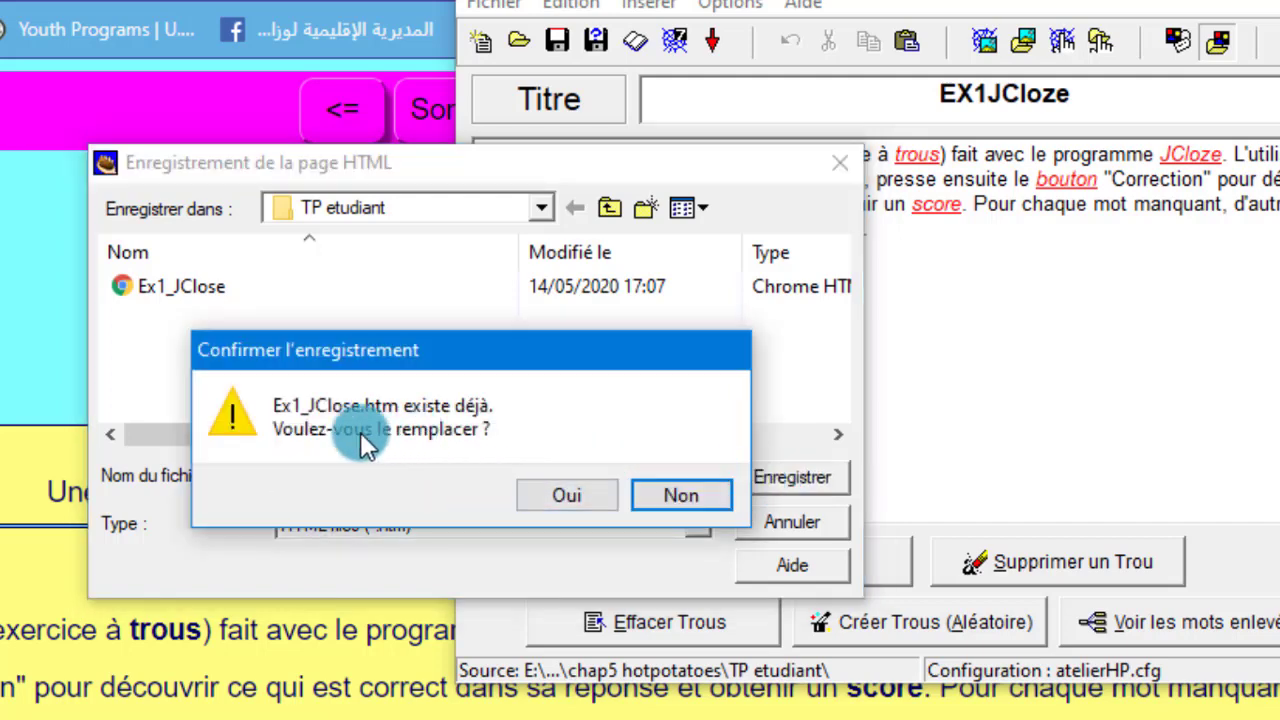
left_click(584, 494)
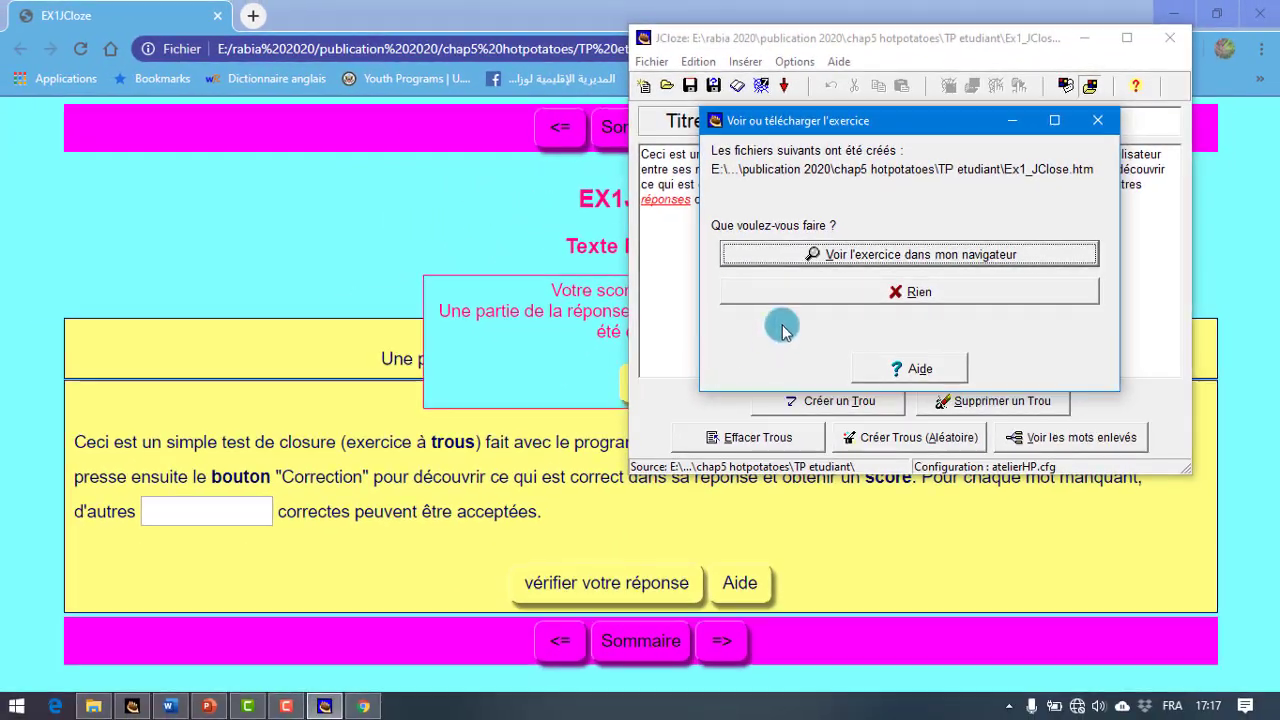
View the regenerated exercise in the web browser and examine its special-character keyboard and the word list above the text
left_click(894, 256)
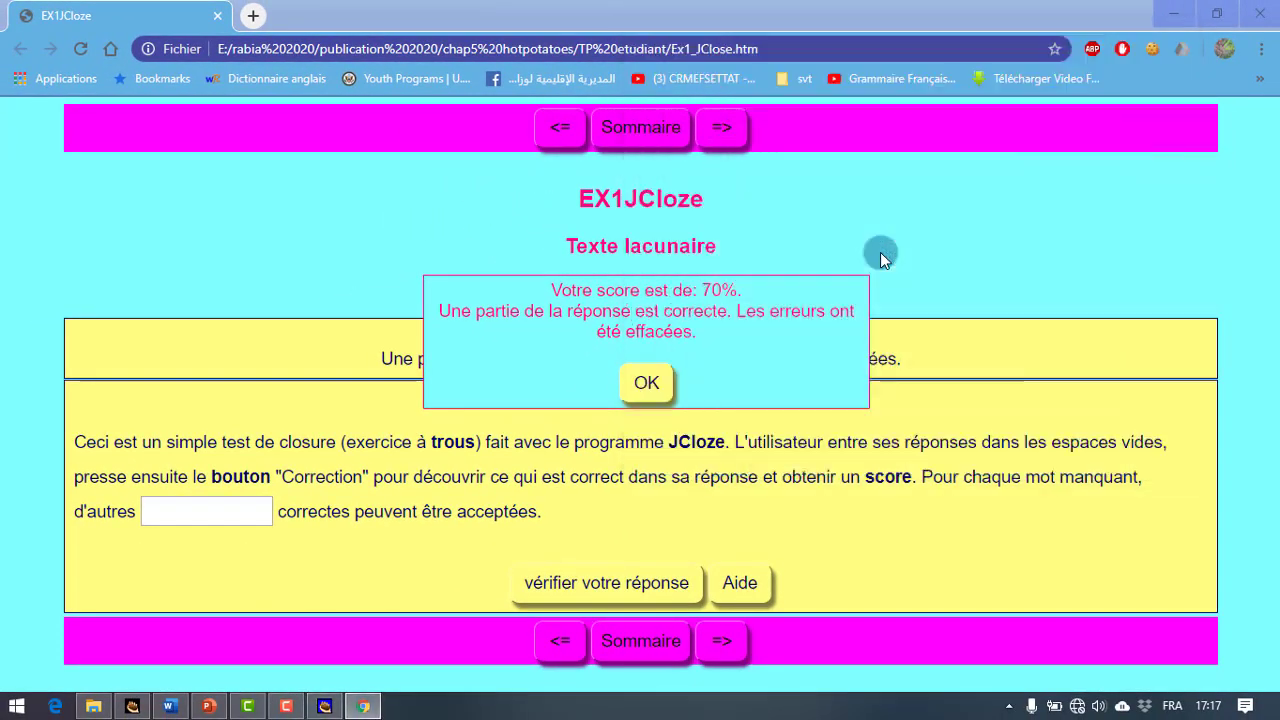
scroll(930, 355, "down", 1)
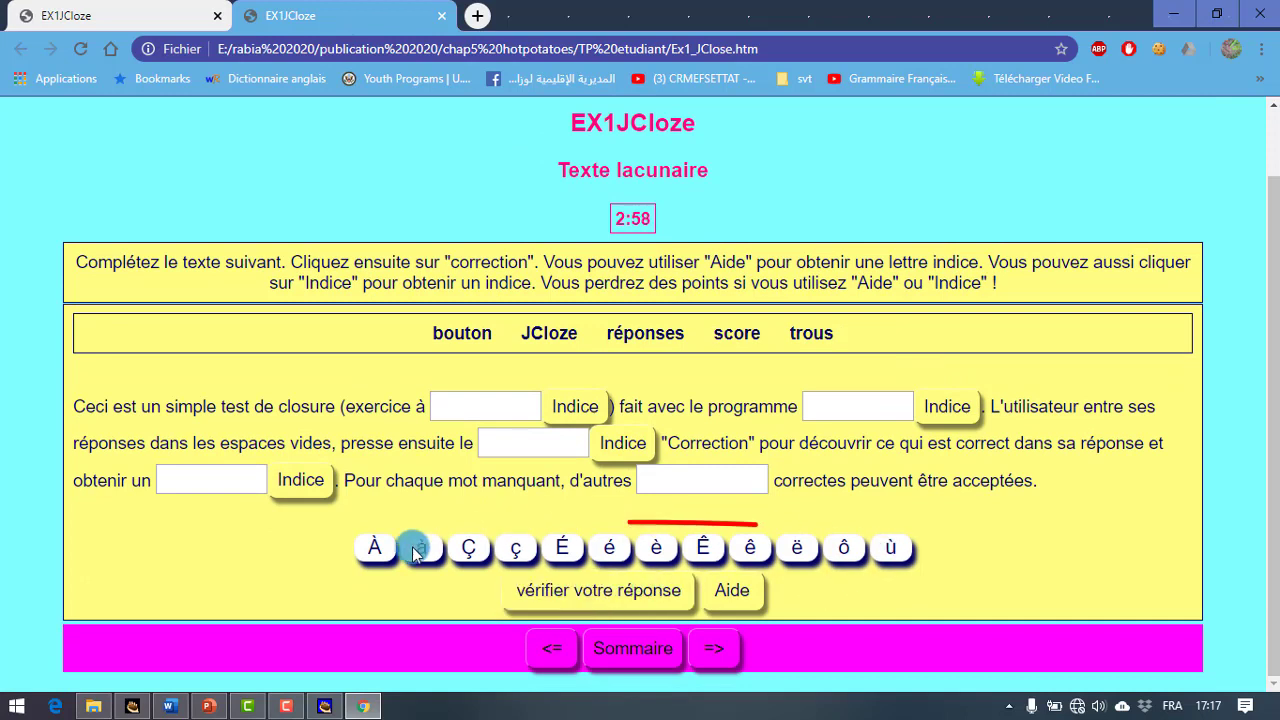
mouse_move(502, 574)
left_mouse_down()
mouse_move(617, 528)
mouse_move(486, 551)
left_mouse_up()
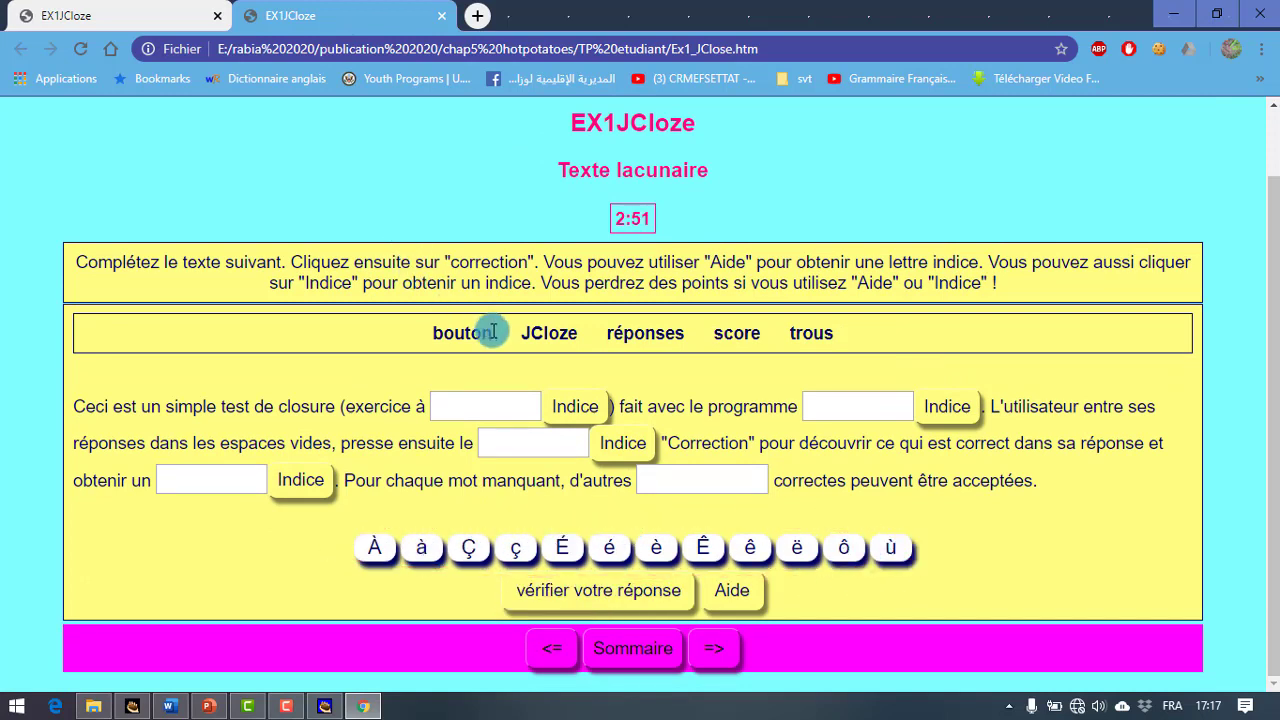
left_click_drag(632, 309, 680, 309)
mouse_move(583, 325)
left_mouse_down()
mouse_move(466, 351)
mouse_move(415, 328)
mouse_move(882, 338)
left_mouse_up()
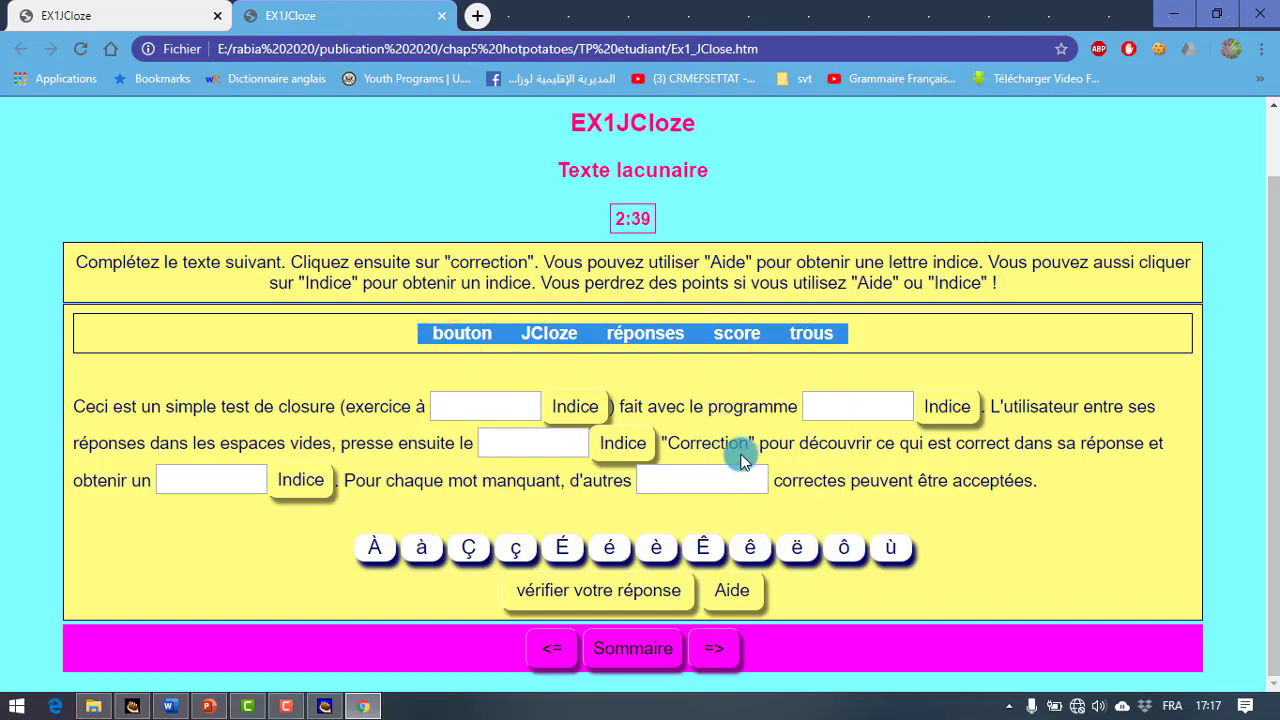
Switch back to JCloze's page configuration and review the user-defined variables and the CGI settings for e-mailing results
key("alt+Tab")
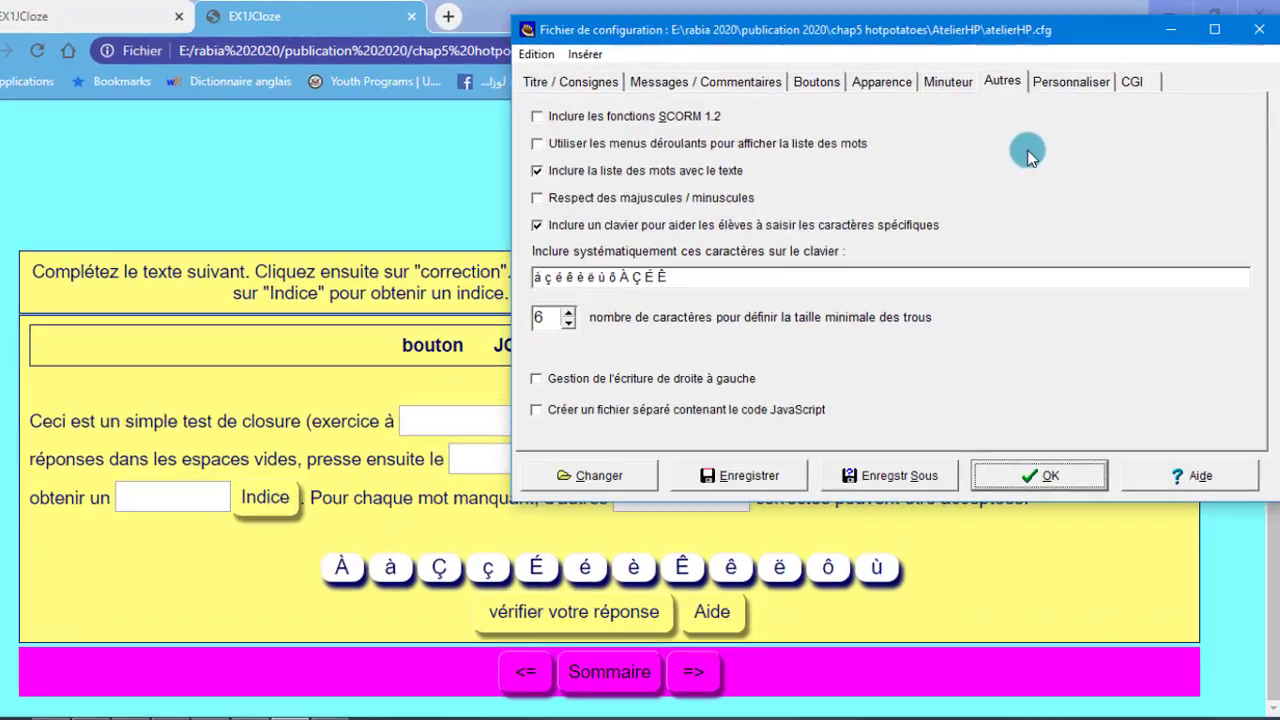
left_click(1078, 78)
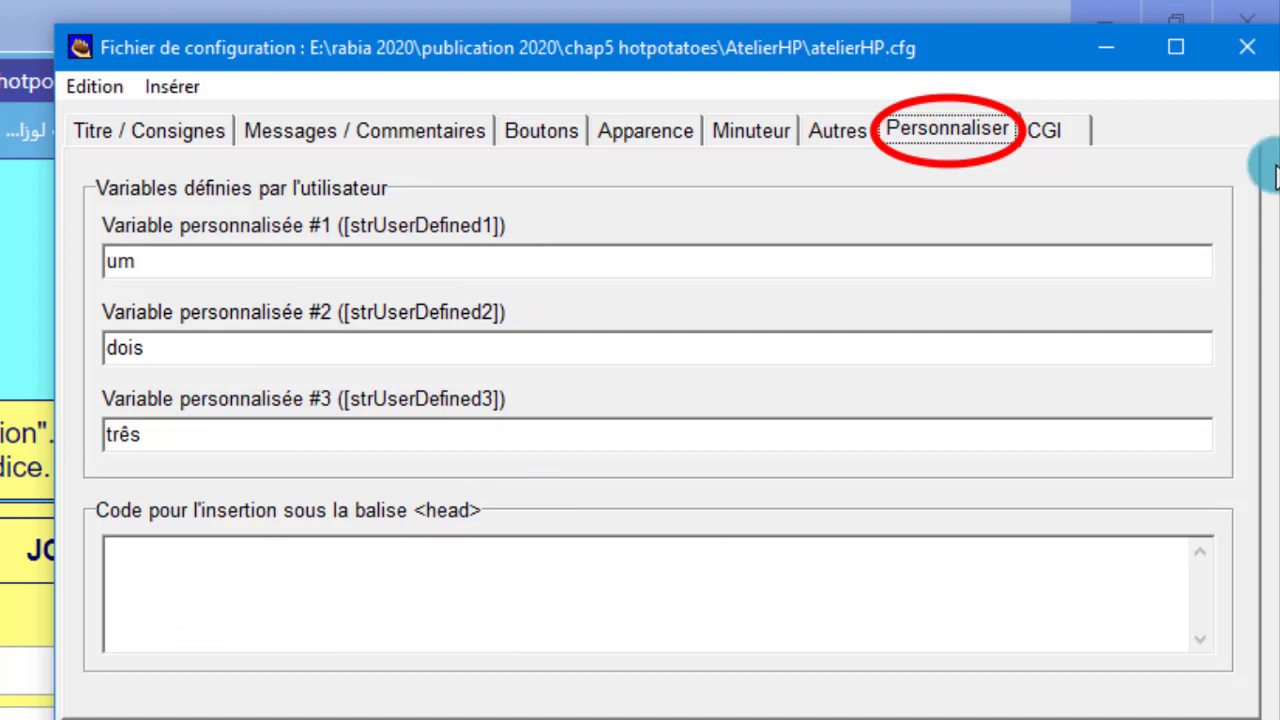
left_click(1080, 135)
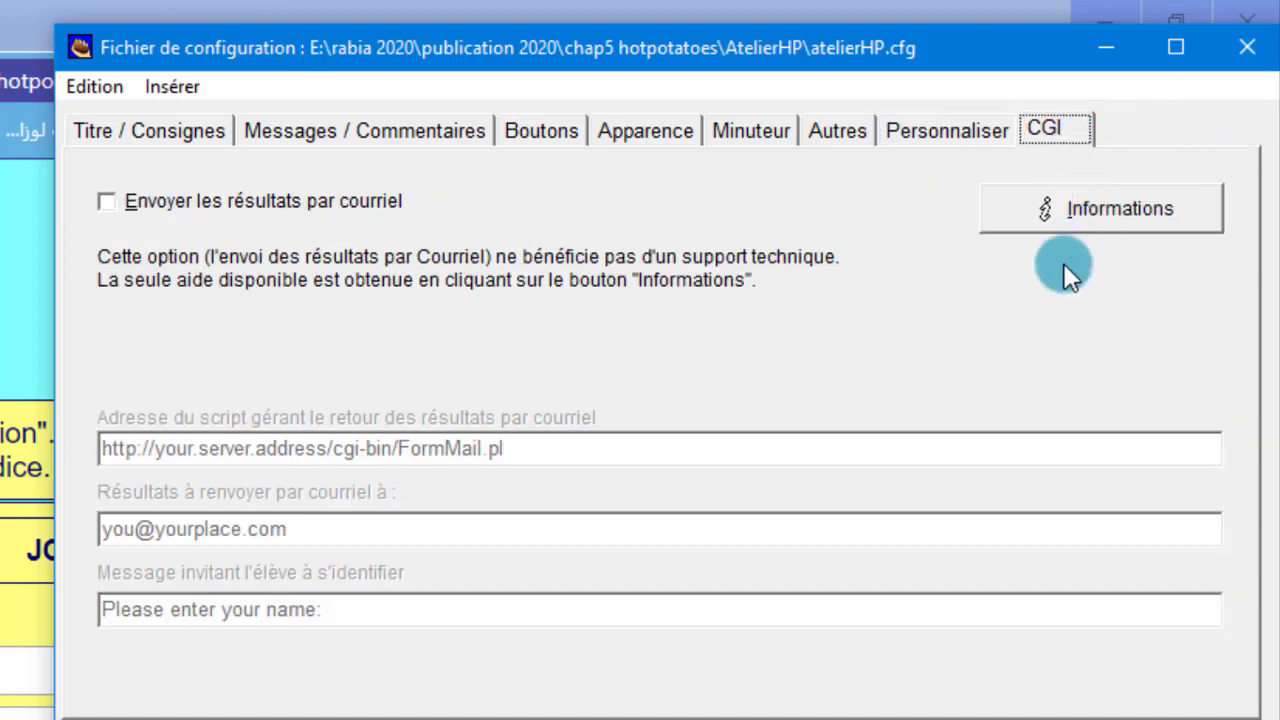